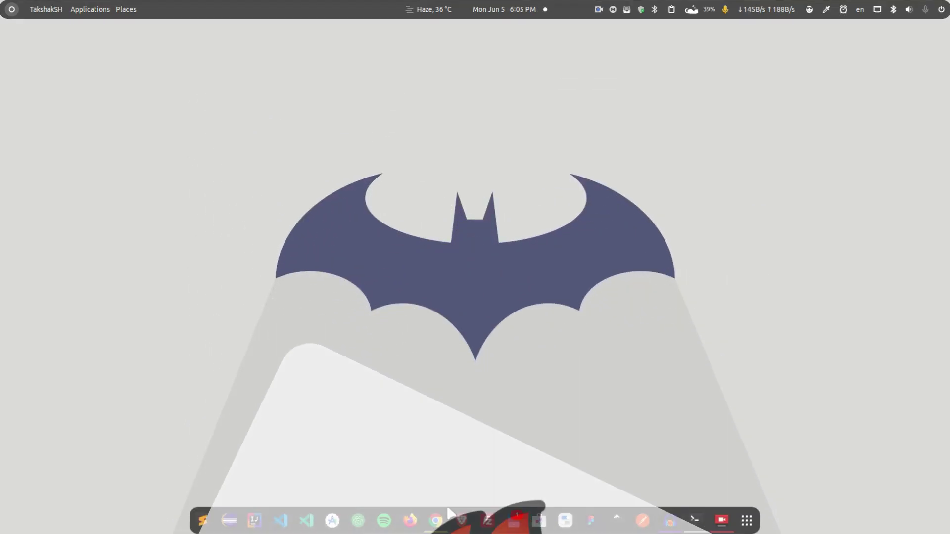
# Step: Switch to Chrome and load extensions.gnome.org/extension/4679/burn-my-windows/ in a new tab
pyautogui.click(436, 519)
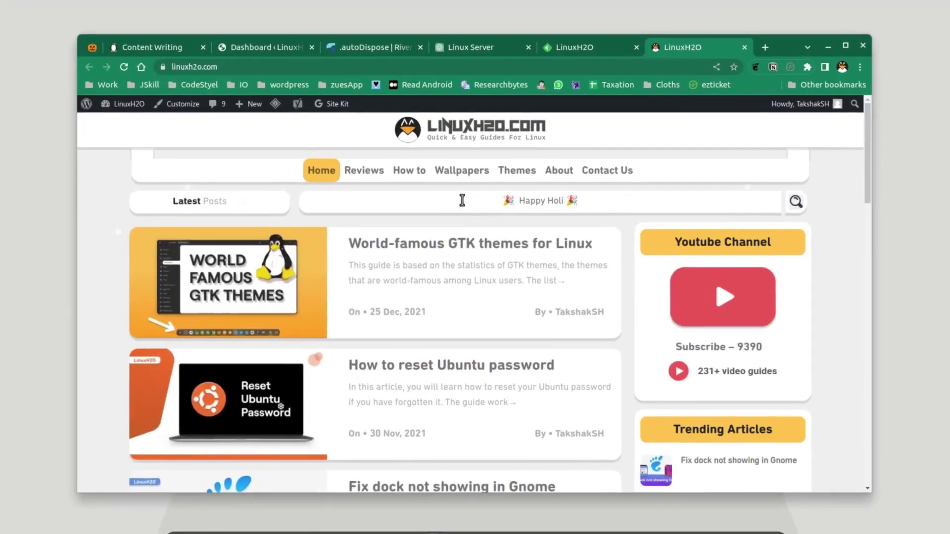
pyautogui.click(778, 40)
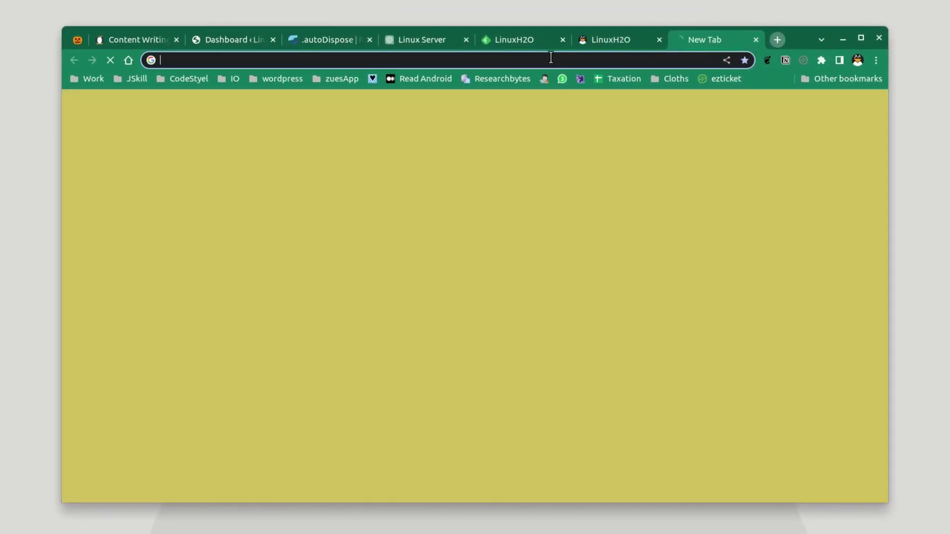
pyautogui.rightClick(473, 59)
pyautogui.click(547, 139)
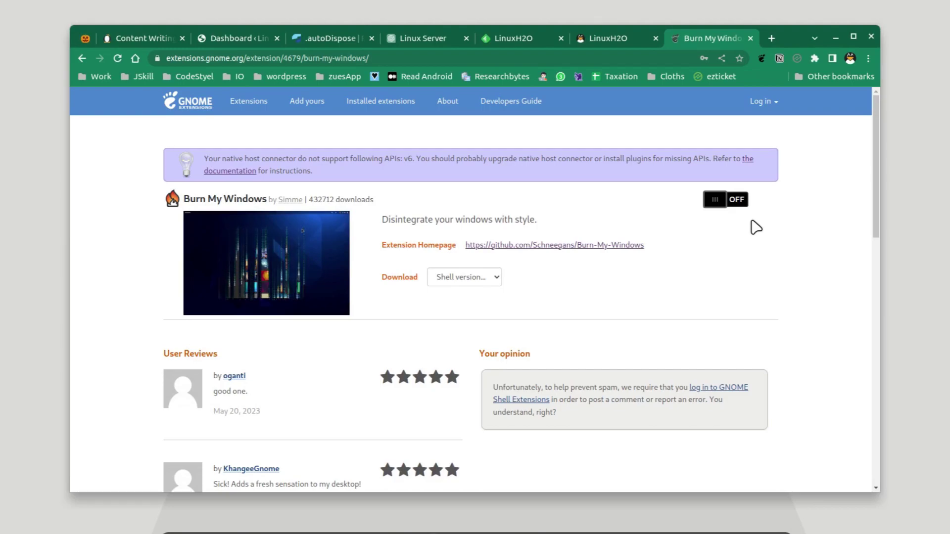
# Step: Install the Burn My Windows extension from its page and minimize the browser
pyautogui.click(735, 201)
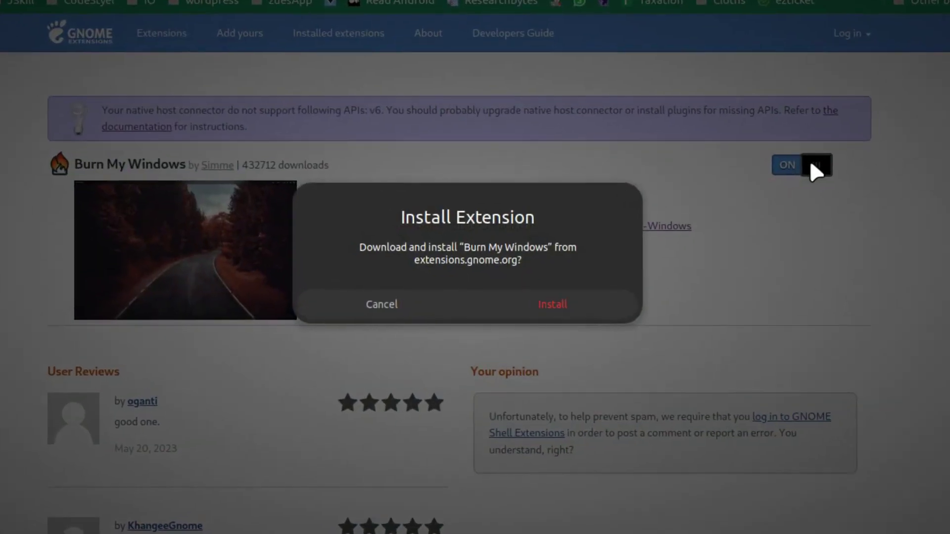
pyautogui.click(554, 302)
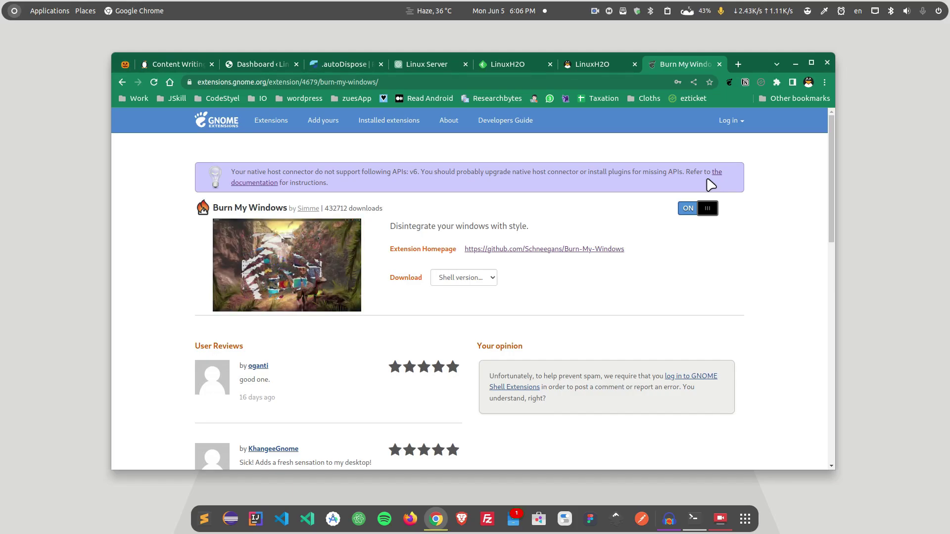
pyautogui.click(796, 63)
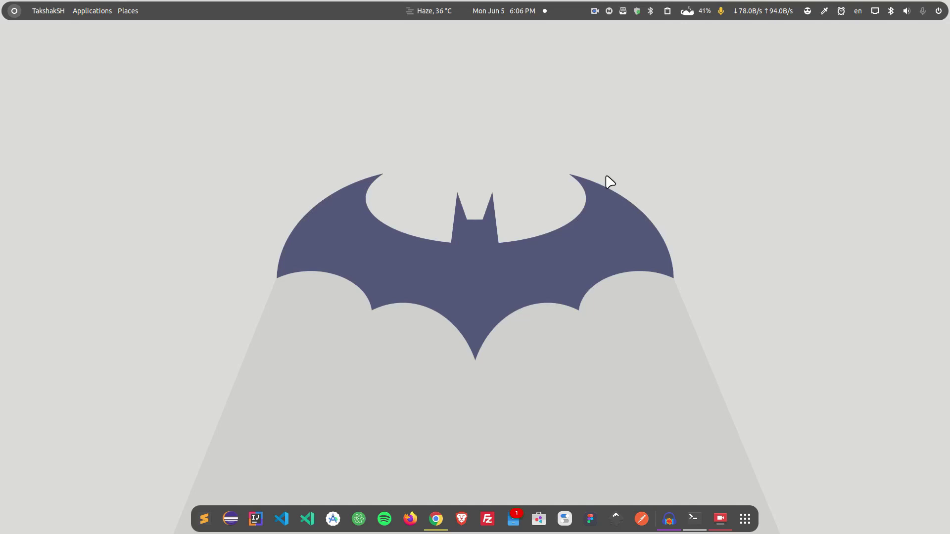
# Step: Launch the Extensions app and open the settings of Burn My Windows
pyautogui.press('super')
pyautogui.write('exte')
pyautogui.press('Return')
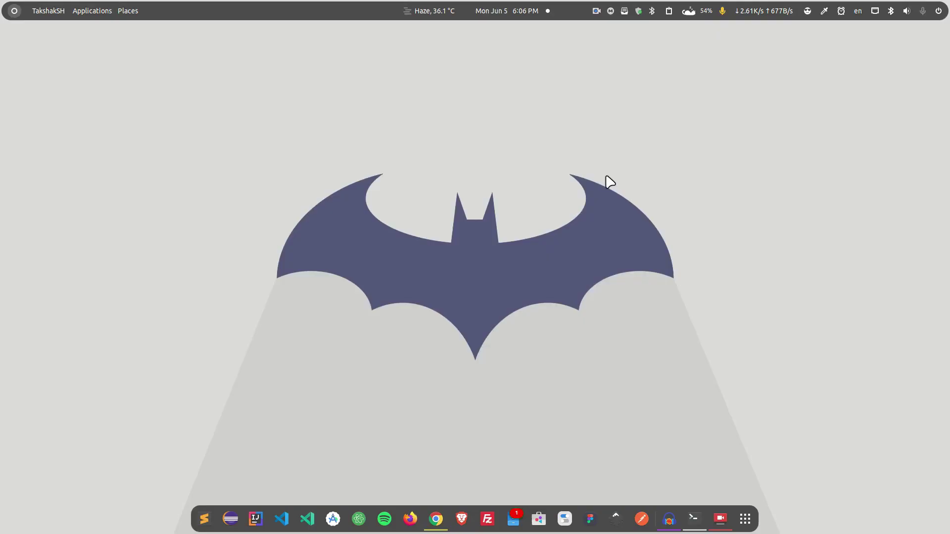
pyautogui.moveTo(212, 36); pyautogui.dragTo(372, 129)
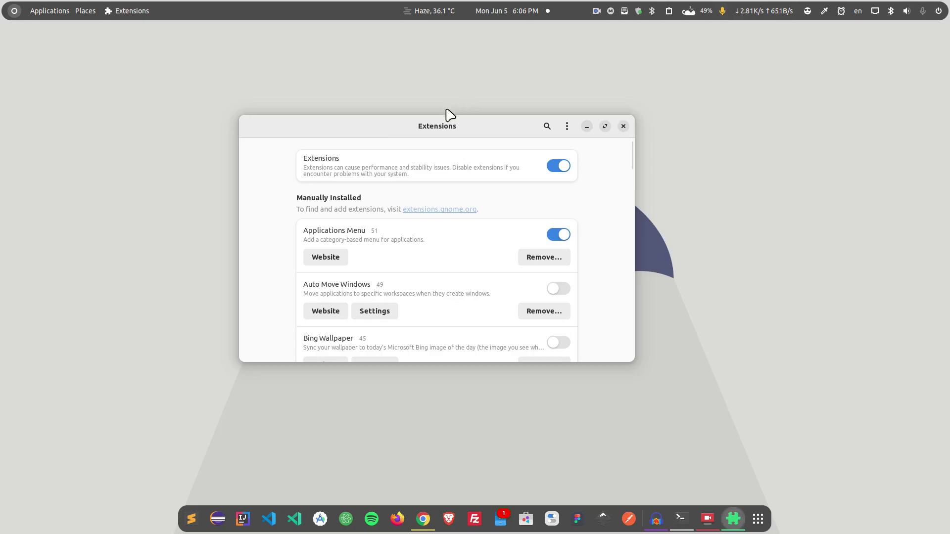
pyautogui.moveTo(439, 125); pyautogui.dragTo(471, 138)
pyautogui.scroll(-3, 317, 302)
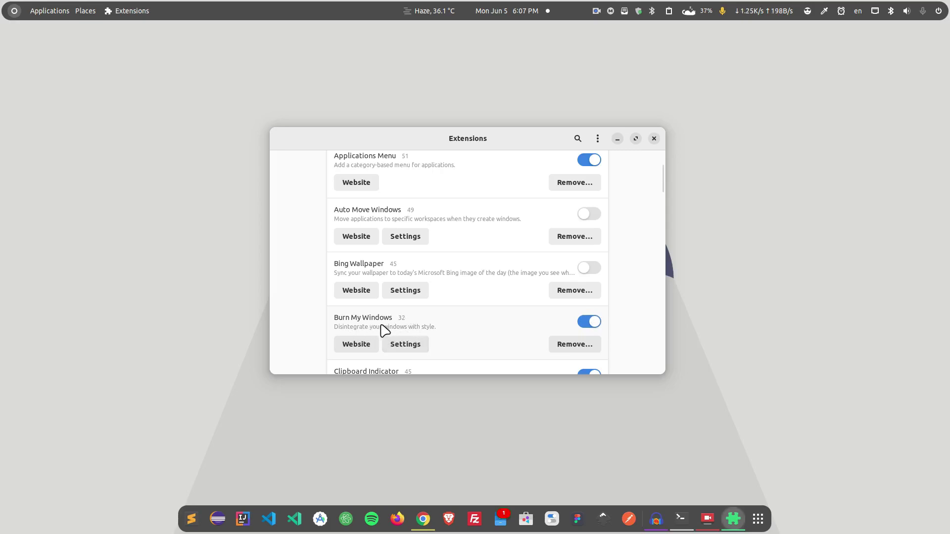
pyautogui.click(410, 348)
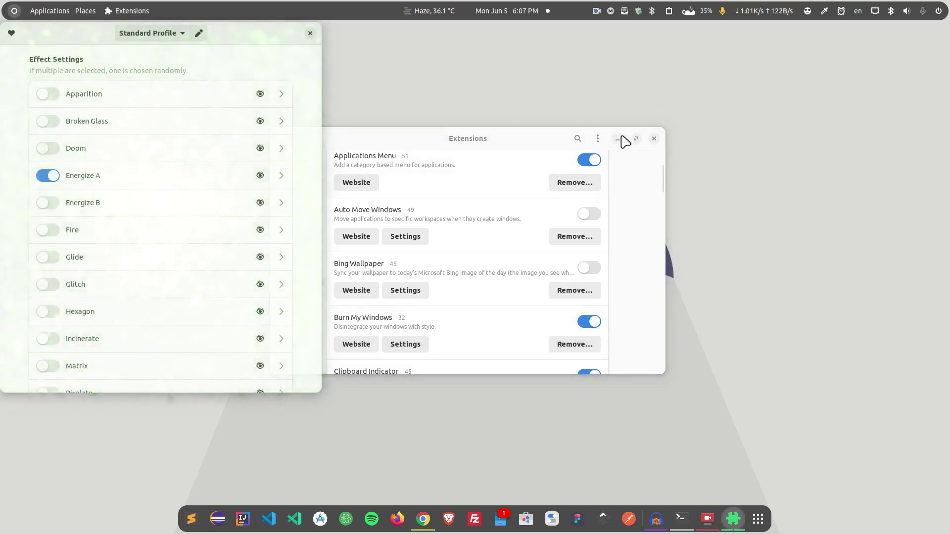
# Step: Minimize and restore the Extensions windows, and move the effect settings clear of the extension list
pyautogui.click(617, 141)
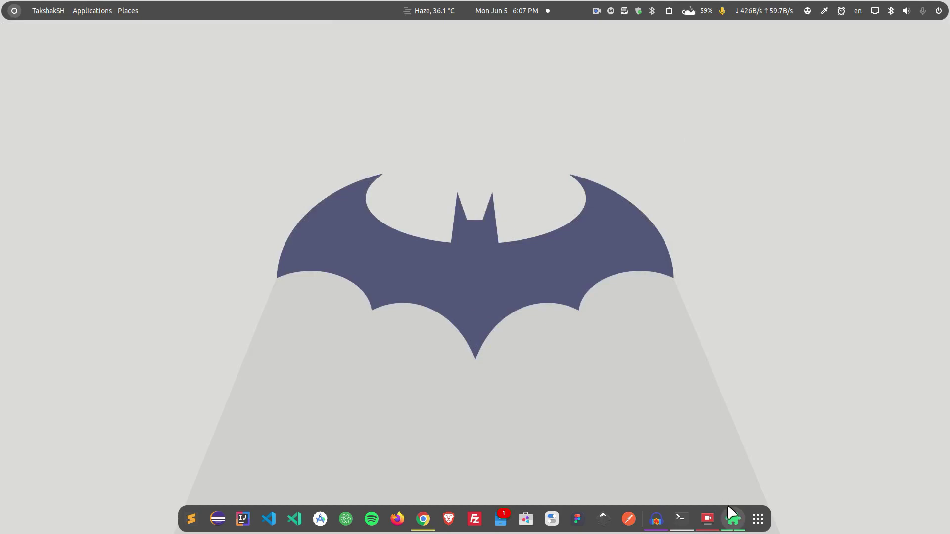
pyautogui.click(732, 518)
pyautogui.moveTo(392, 146); pyautogui.dragTo(129, 183)
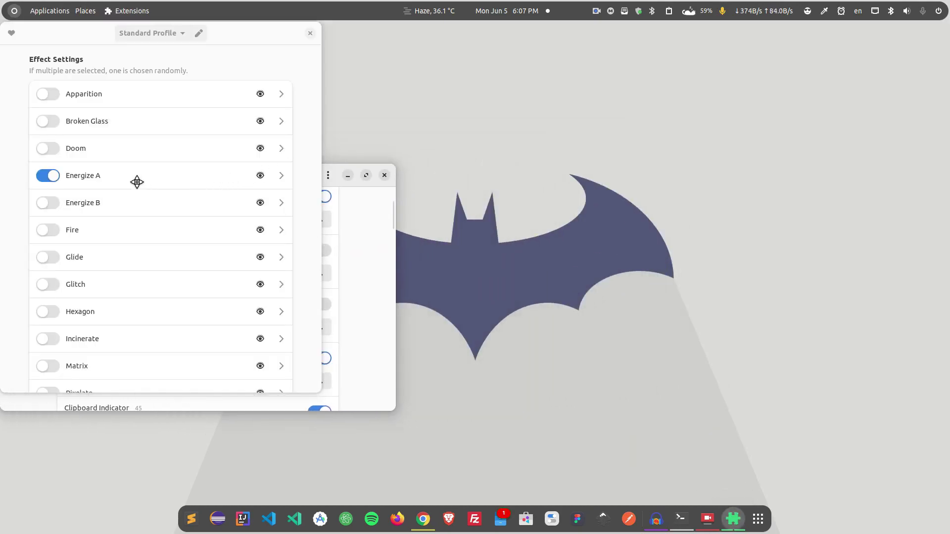
pyautogui.moveTo(142, 36)
pyautogui.mouseDown()
pyautogui.moveTo(221, 87)
pyautogui.moveTo(238, 74)
pyautogui.mouseUp()
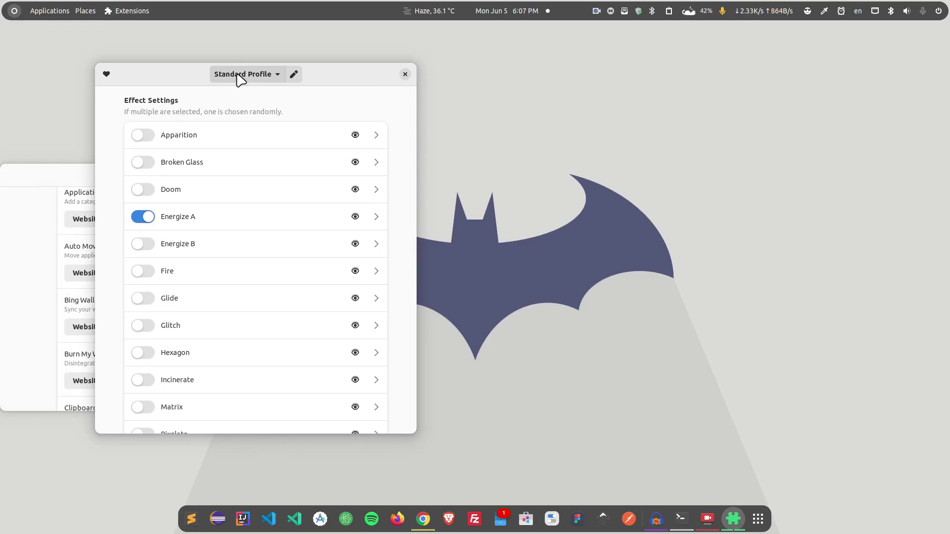
# Step: Enable the Matrix window effect and disable Energize A in the Standard Profile
pyautogui.scroll(-8, 269, 180)
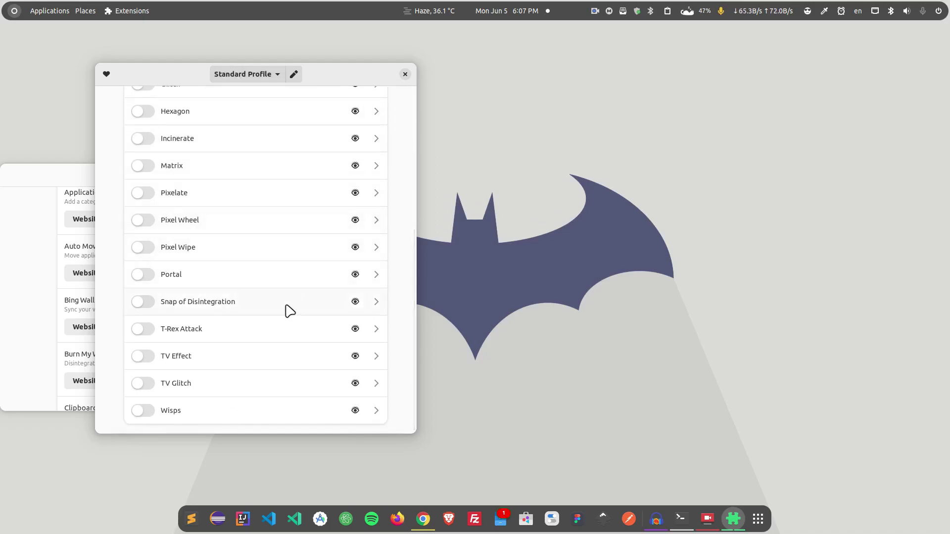
pyautogui.moveTo(337, 82); pyautogui.dragTo(305, 90)
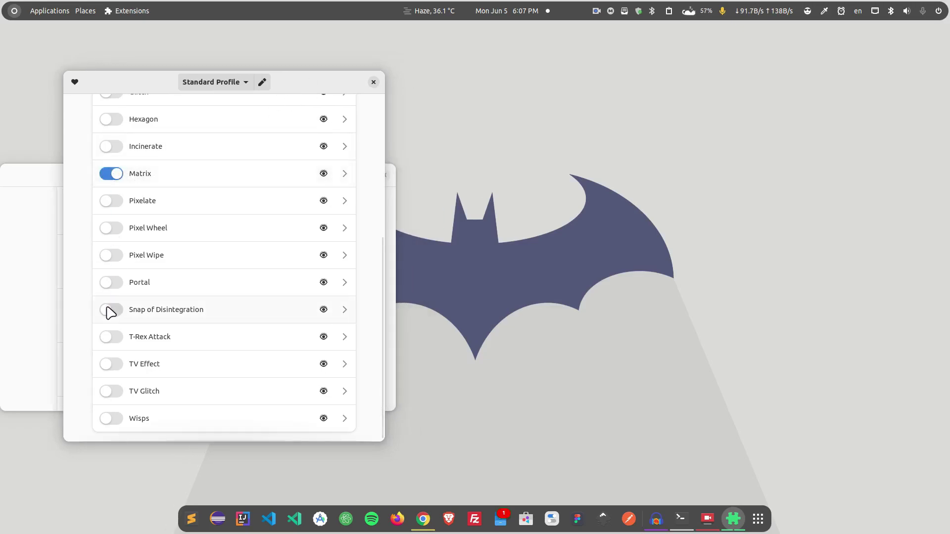
pyautogui.scroll(5, 110, 306)
pyautogui.click(111, 225)
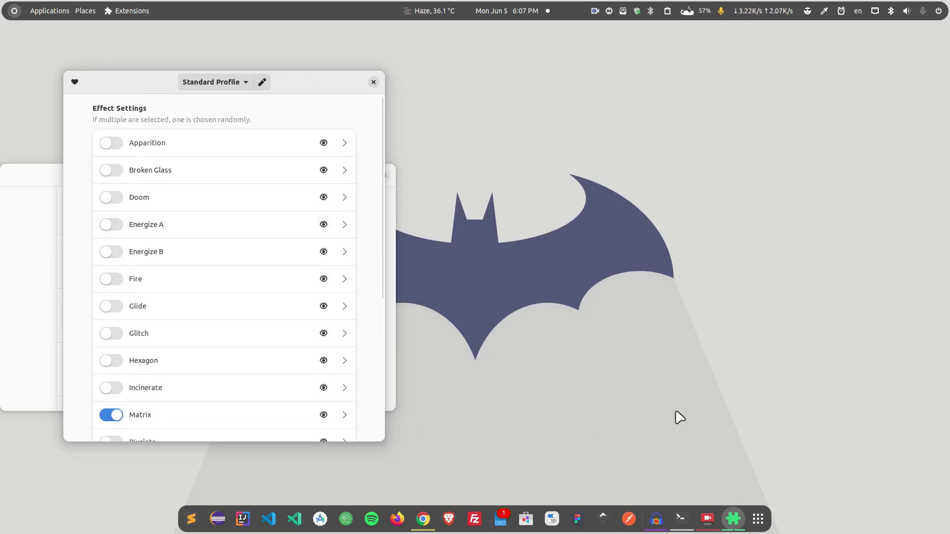
# Step: Preview the Matrix effect by opening a Files window, placing it beside the effect settings and closing it
pyautogui.click(501, 520)
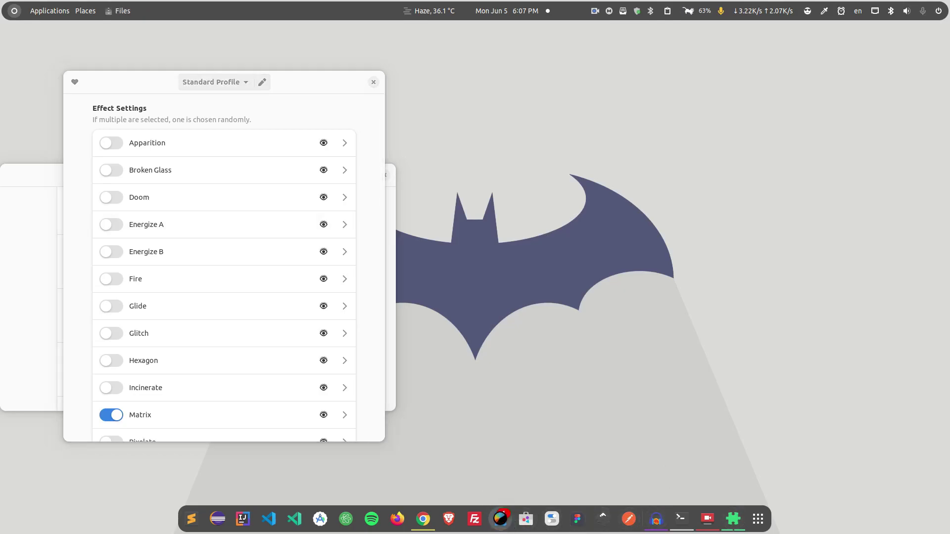
pyautogui.moveTo(375, 37); pyautogui.dragTo(651, 106)
pyautogui.moveTo(179, 87); pyautogui.dragTo(115, 90)
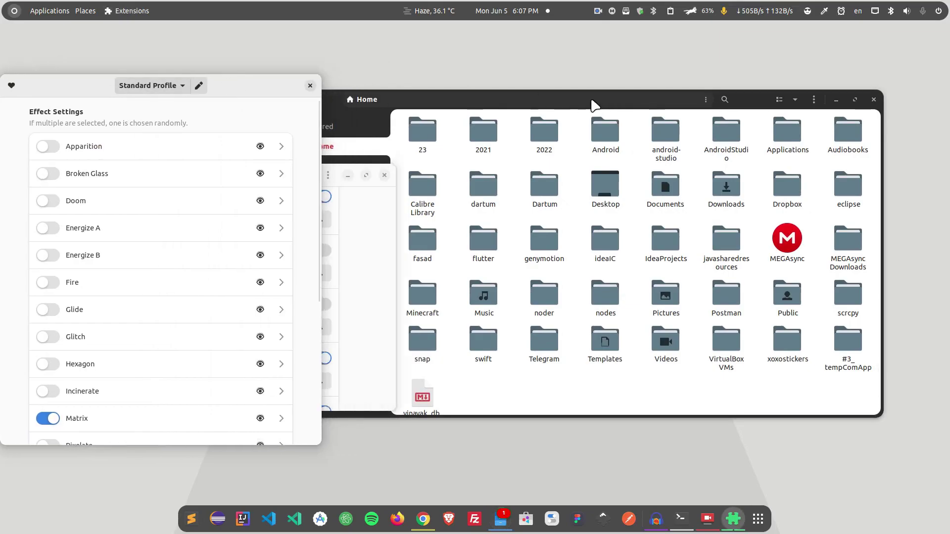
pyautogui.moveTo(594, 99); pyautogui.dragTo(642, 100)
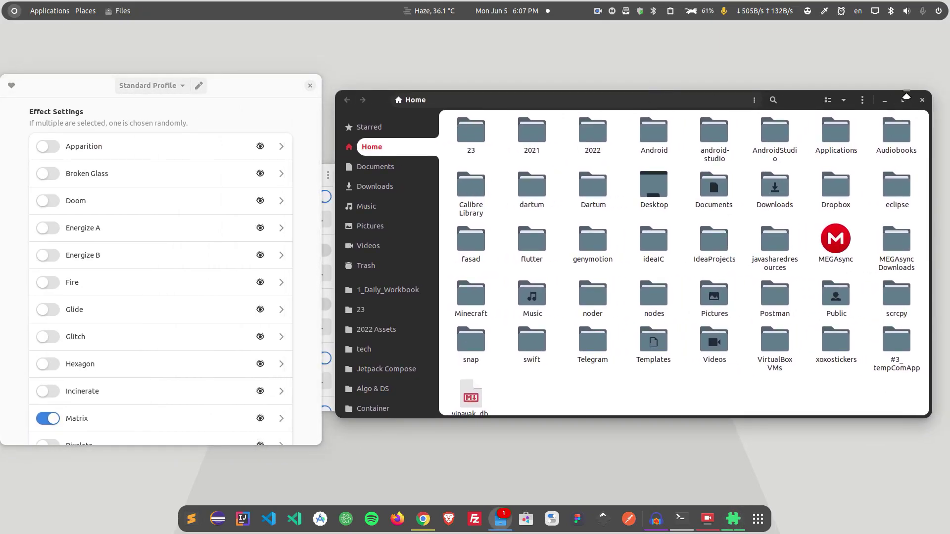
pyautogui.click(922, 99)
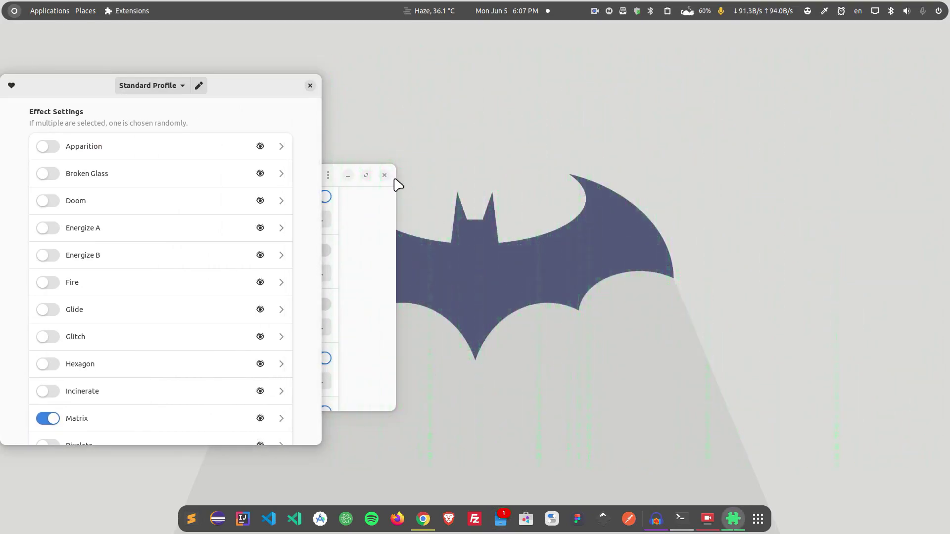
pyautogui.click(375, 205)
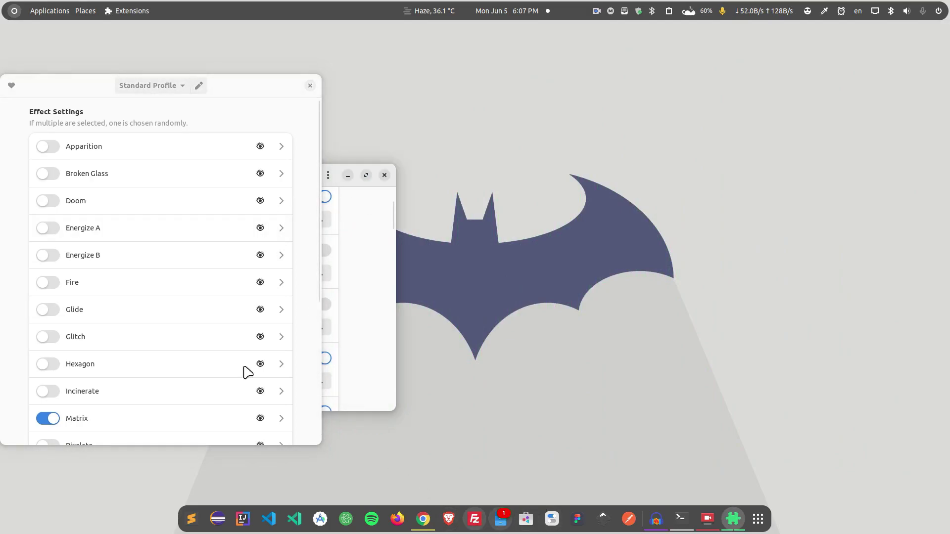
# Step: Replace the Matrix effect with Fire and test it by opening and closing a Files window
pyautogui.click(47, 419)
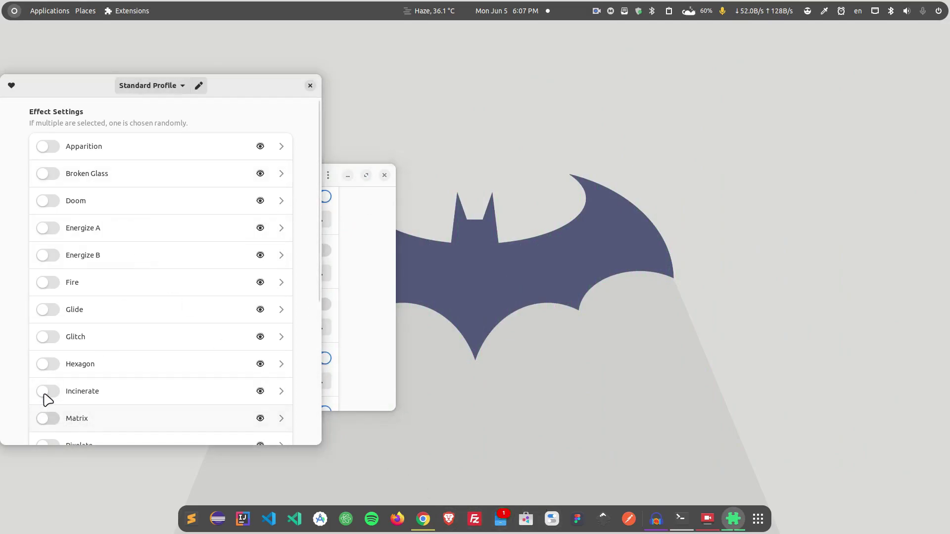
pyautogui.click(48, 283)
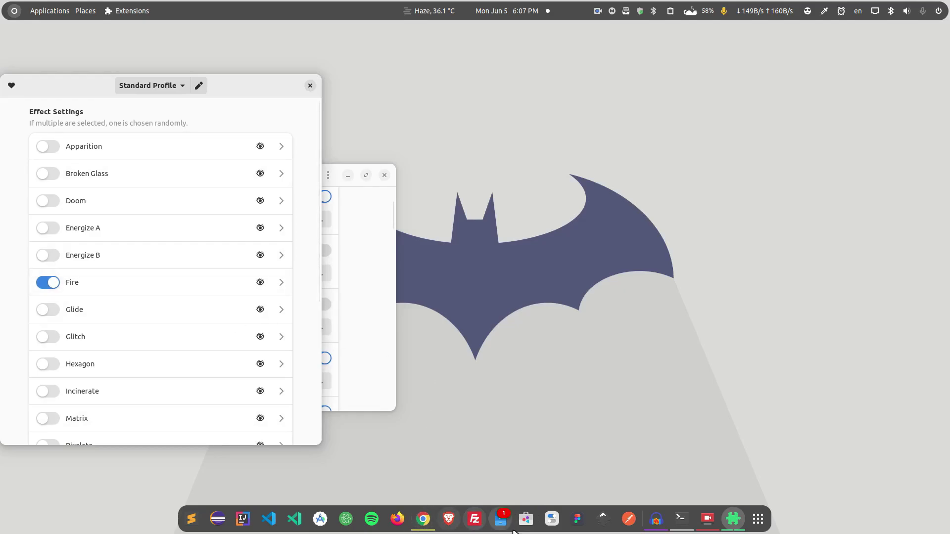
pyautogui.click(500, 520)
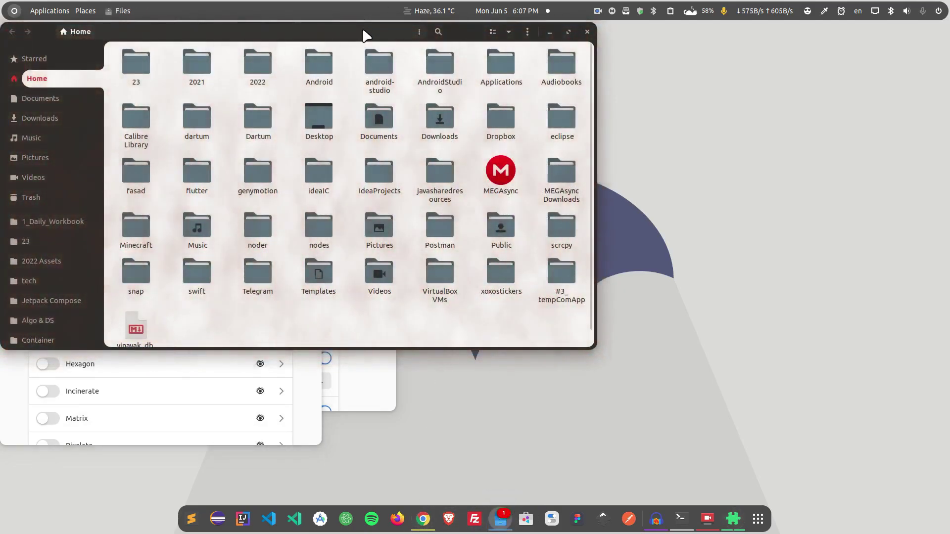
pyautogui.moveTo(367, 32); pyautogui.dragTo(652, 87)
pyautogui.click(874, 88)
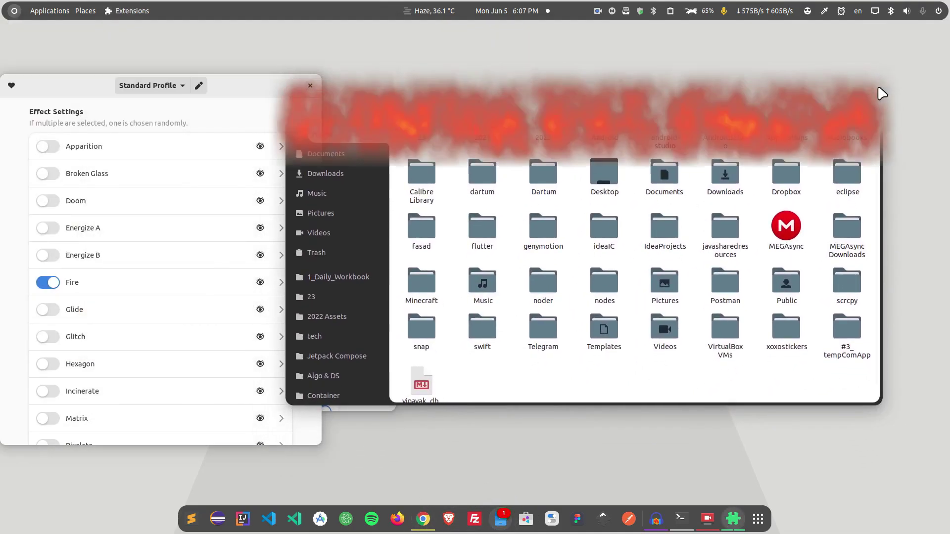
# Step: Replace the Fire effect with Broken Glass and test it by opening and closing a Files window
pyautogui.click(47, 174)
pyautogui.click(49, 286)
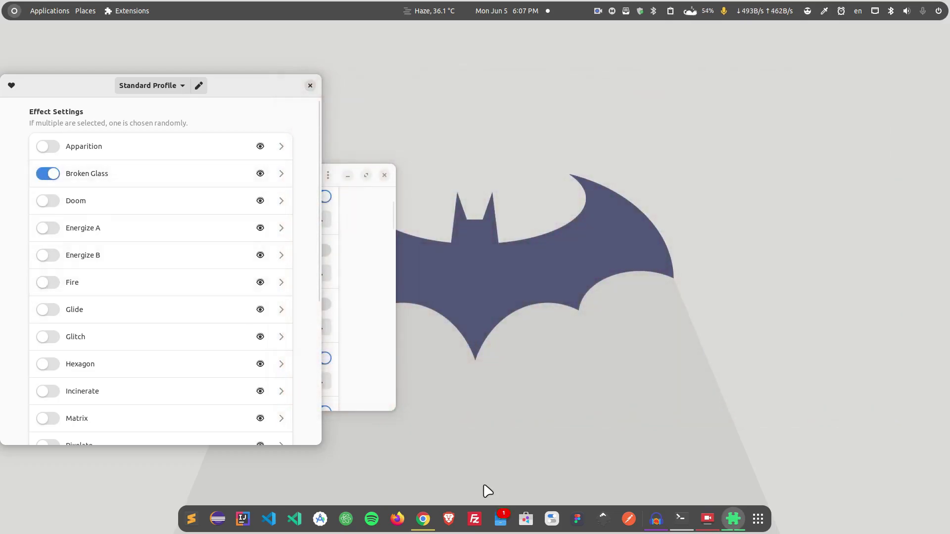
pyautogui.click(501, 519)
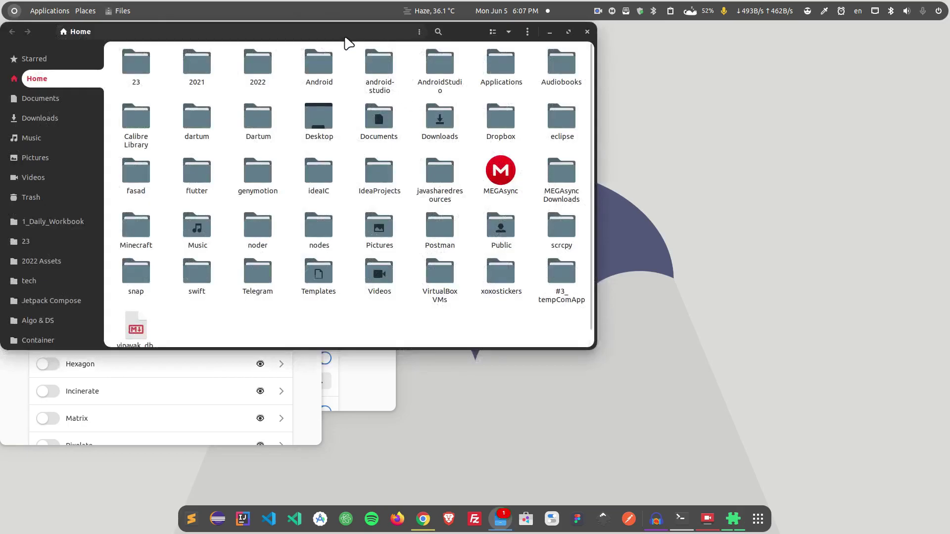
pyautogui.moveTo(346, 35); pyautogui.dragTo(577, 111)
pyautogui.click(826, 107)
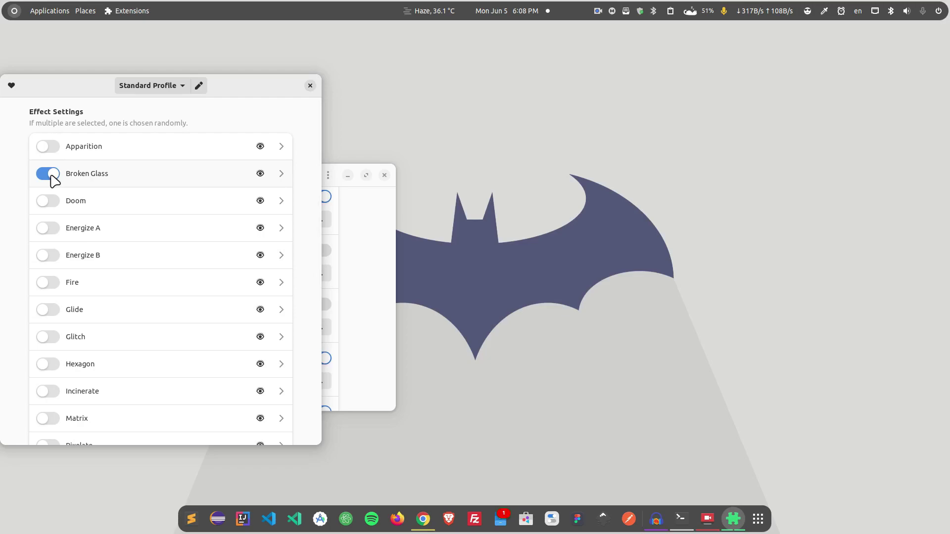
# Step: Enable Hexagon instead of Broken Glass, and tuck the extension list window behind the effect settings
pyautogui.click(54, 365)
pyautogui.click(48, 174)
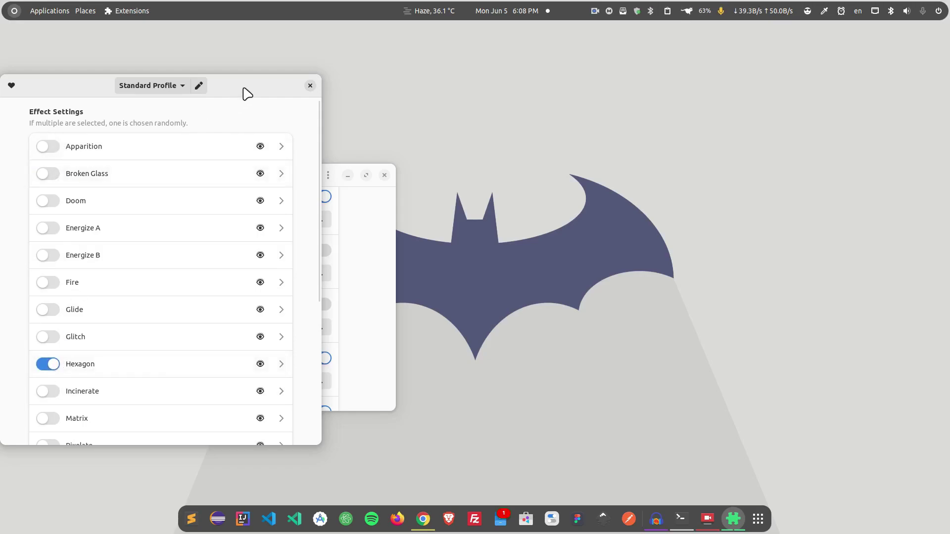
pyautogui.moveTo(336, 174); pyautogui.dragTo(162, 211)
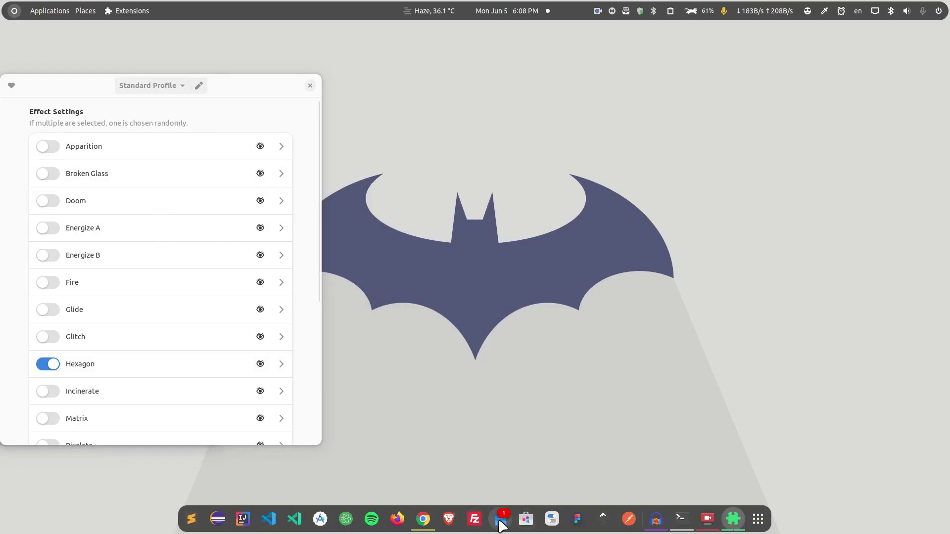
# Step: Open Tweaks beside the effect settings, then minimize, restore and minimize it again to check its window animations
pyautogui.click(553, 520)
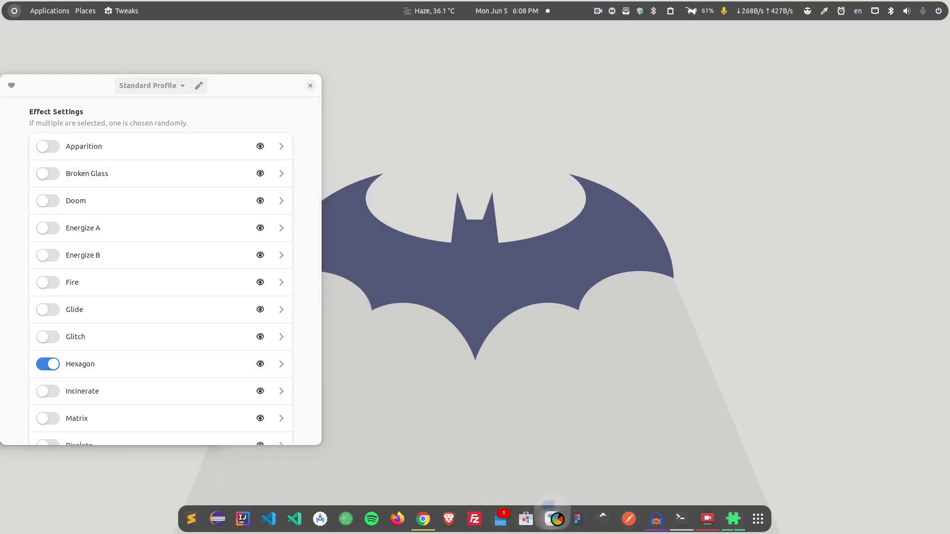
pyautogui.moveTo(507, 118); pyautogui.dragTo(628, 99)
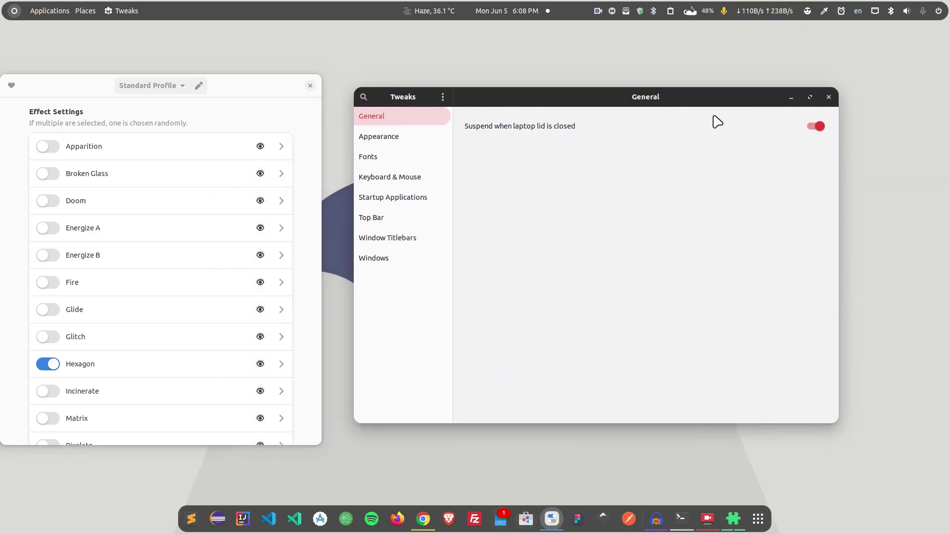
pyautogui.click(792, 97)
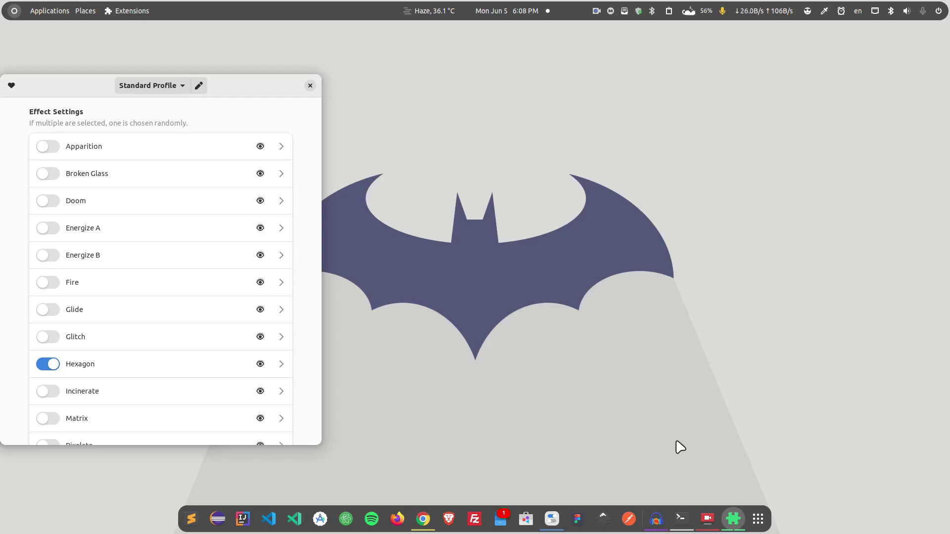
pyautogui.click(553, 520)
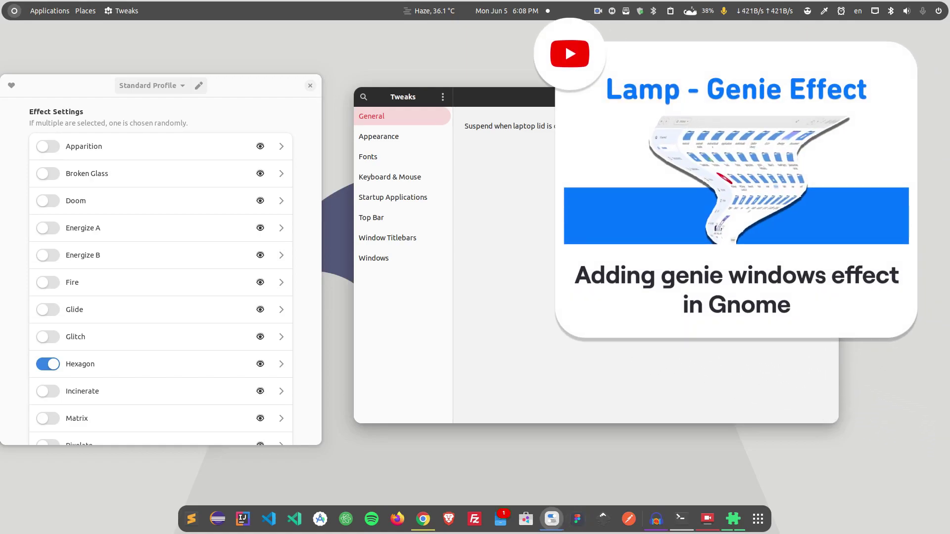
pyautogui.press('super+h')
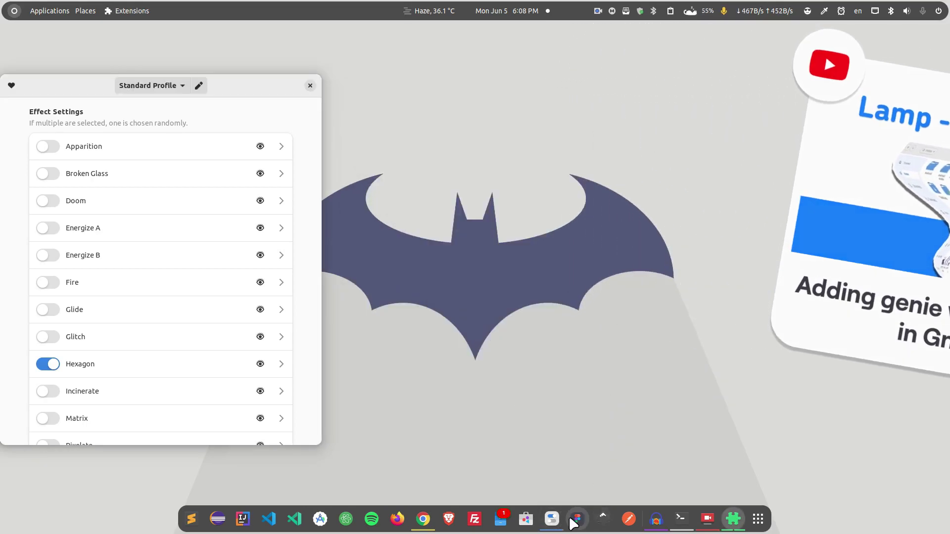
# Step: Restore the Tweaks window, minimize it and restore it once more to check its minimize animation
pyautogui.click(553, 521)
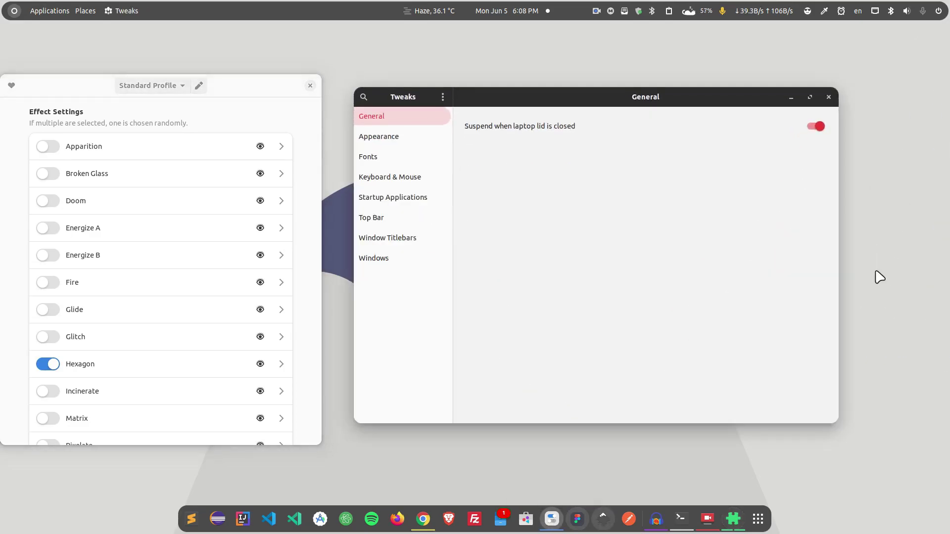
pyautogui.click(791, 97)
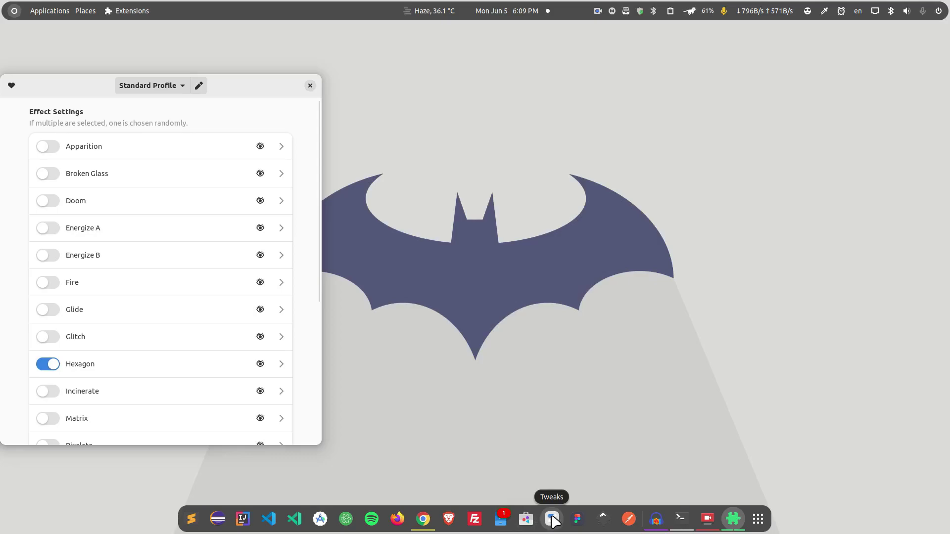
pyautogui.click(553, 520)
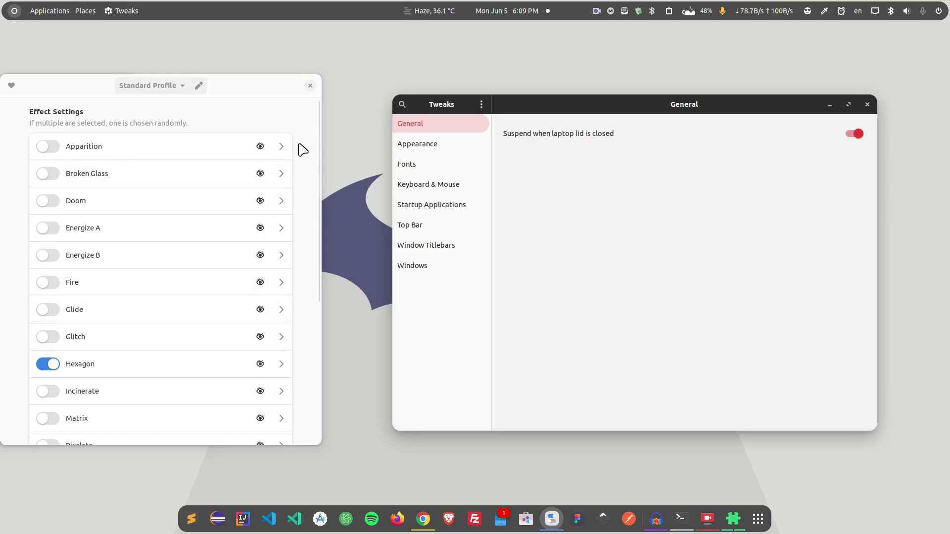
# Step: Expand the Energize A options, enable it in place of Hexagon, and test it by closing Tweaks and opening a Files window
pyautogui.scroll(-3, 302, 149)
pyautogui.click(281, 150)
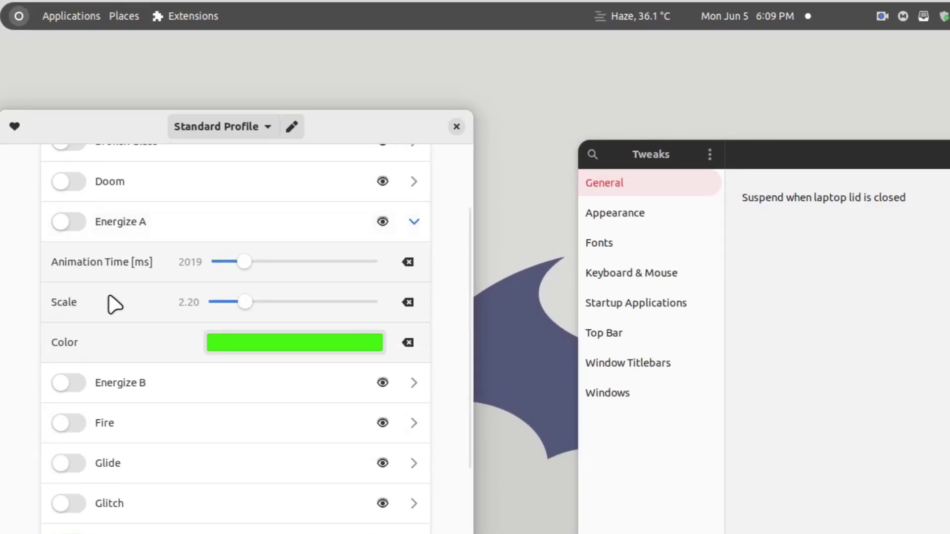
pyautogui.click(78, 226)
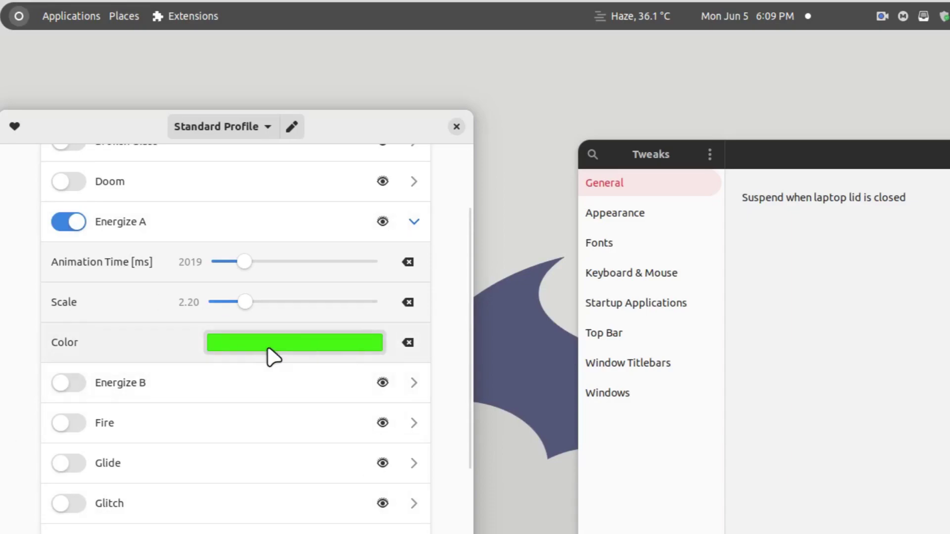
pyautogui.hotkey('alt', 'F4')
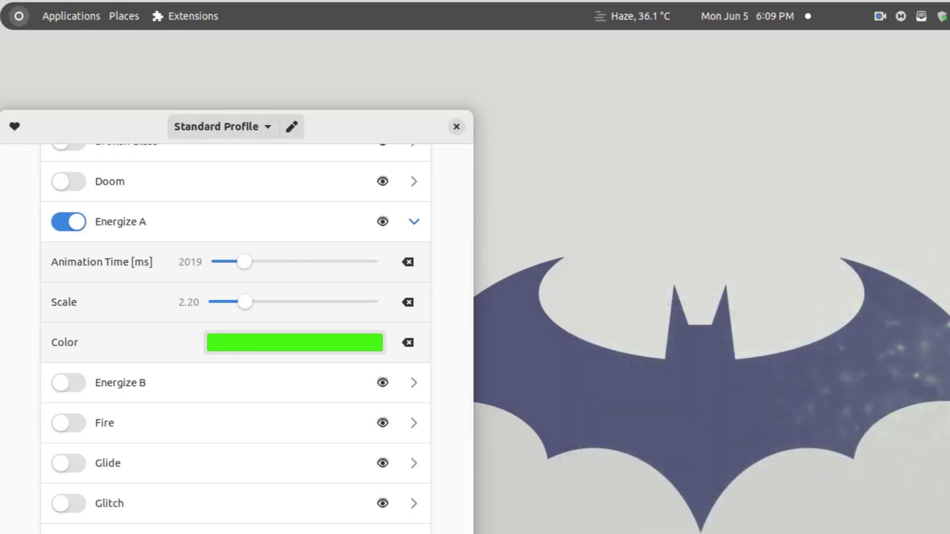
pyautogui.press('super+e')
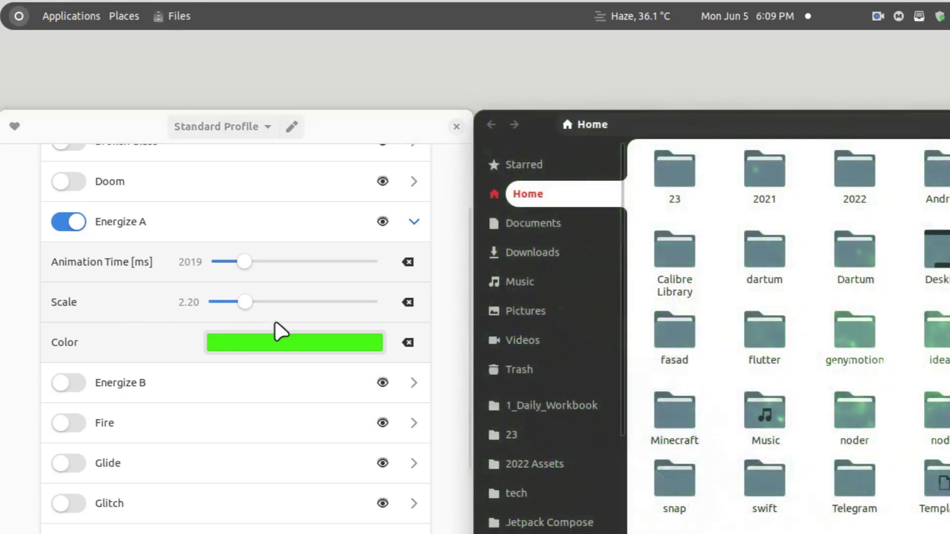
# Step: Customize Energize A with the blue color #6F9AFF, an animation time of 1278 ms and a scale of 1.71
pyautogui.click(273, 341)
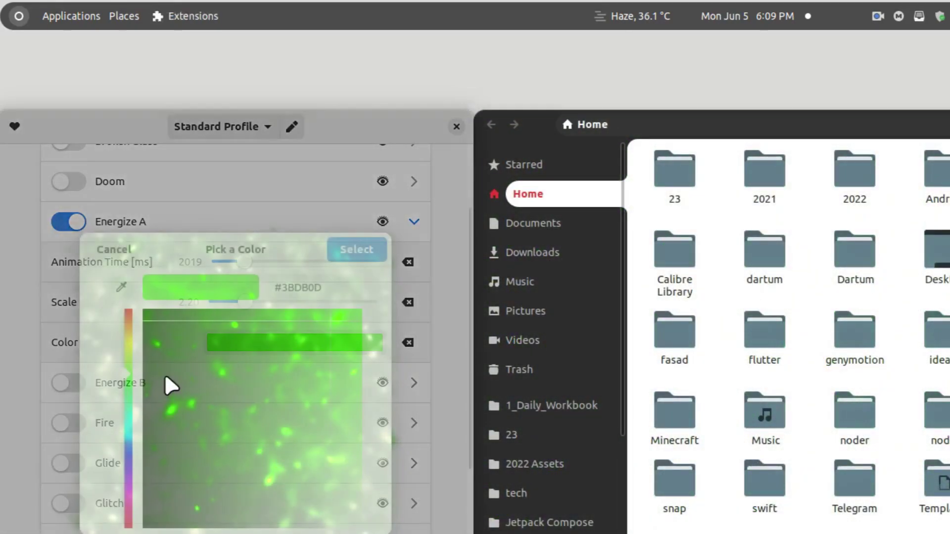
pyautogui.click(127, 445)
pyautogui.moveTo(350, 390); pyautogui.dragTo(364, 405)
pyautogui.click(363, 256)
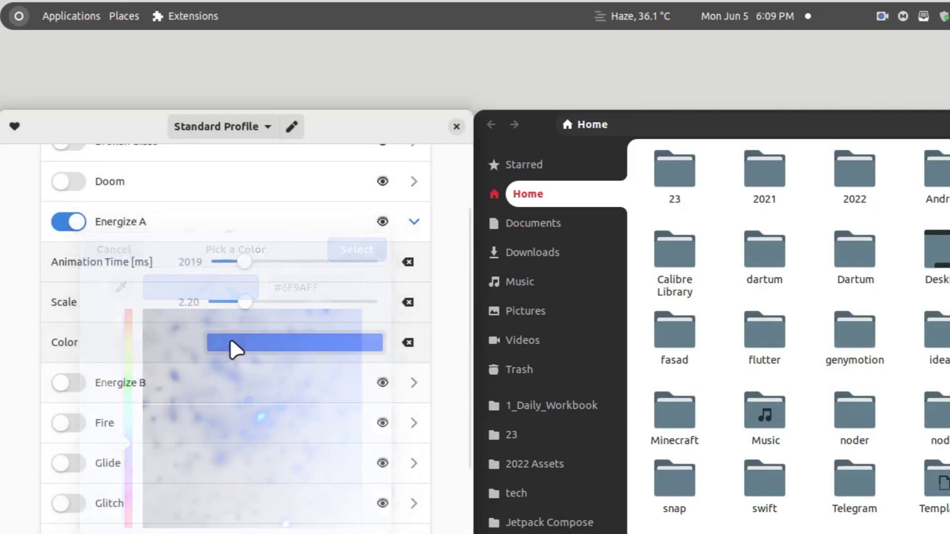
pyautogui.moveTo(242, 265); pyautogui.dragTo(232, 265)
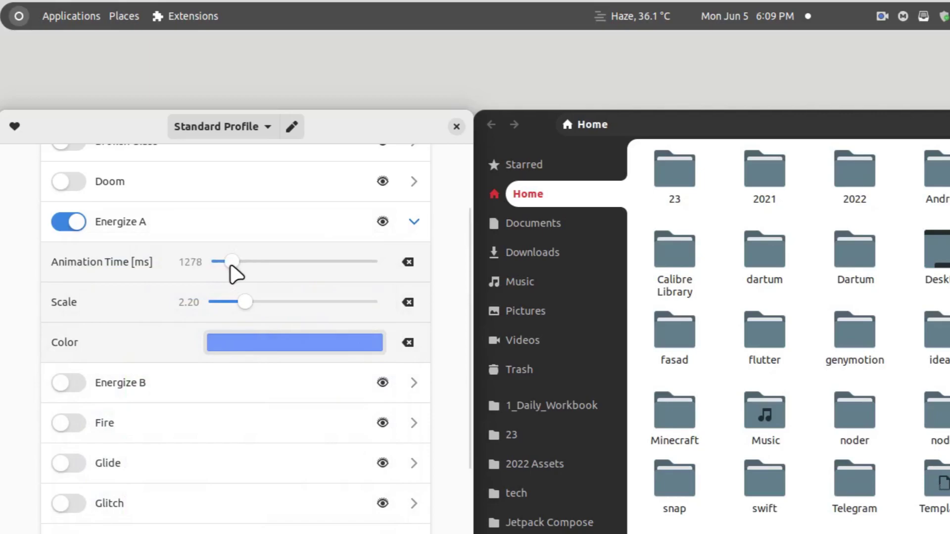
pyautogui.moveTo(245, 302); pyautogui.dragTo(236, 302)
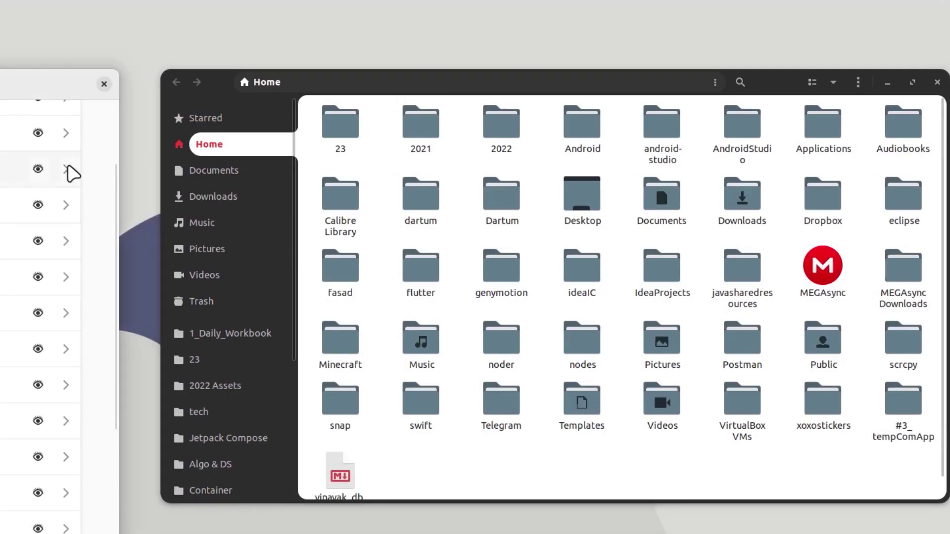
# Step: Test the customized Energize A effect by closing and reopening the Files window, and collapse the effect's options
pyautogui.click(66, 169)
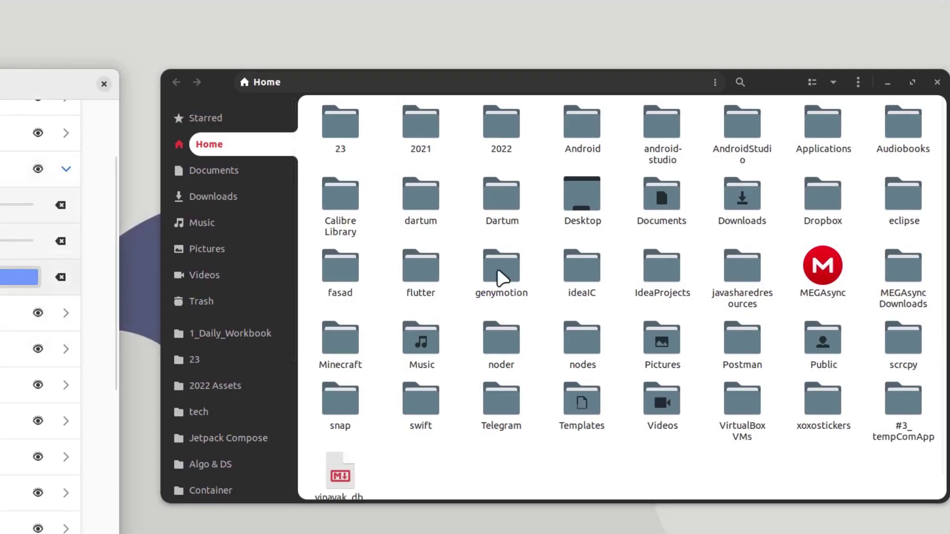
pyautogui.click(937, 83)
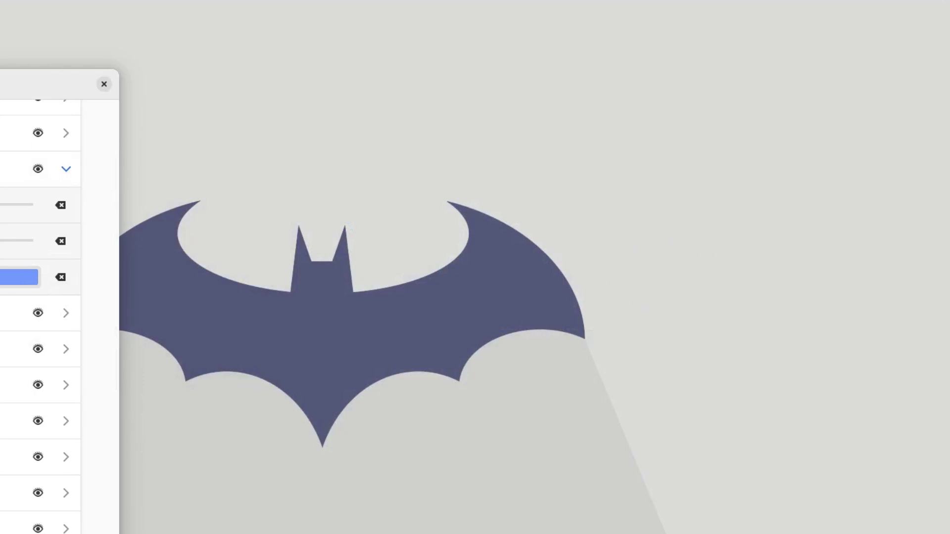
pyautogui.press('super+e')
pyautogui.moveTo(518, 81); pyautogui.dragTo(507, 69)
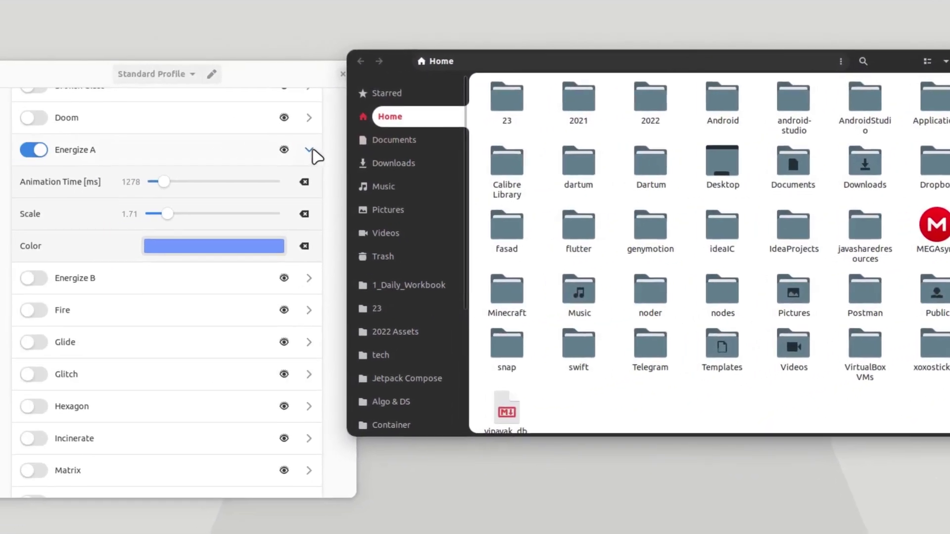
pyautogui.click(66, 169)
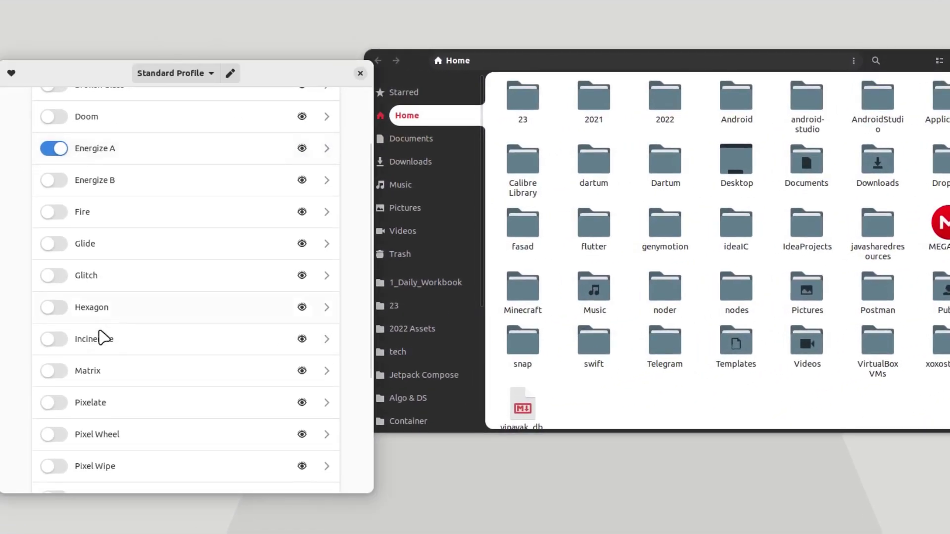
# Step: Examine the adjustable options of the Matrix and Incinerate effects, collapsing each one again
pyautogui.scroll(-5, 134, 270)
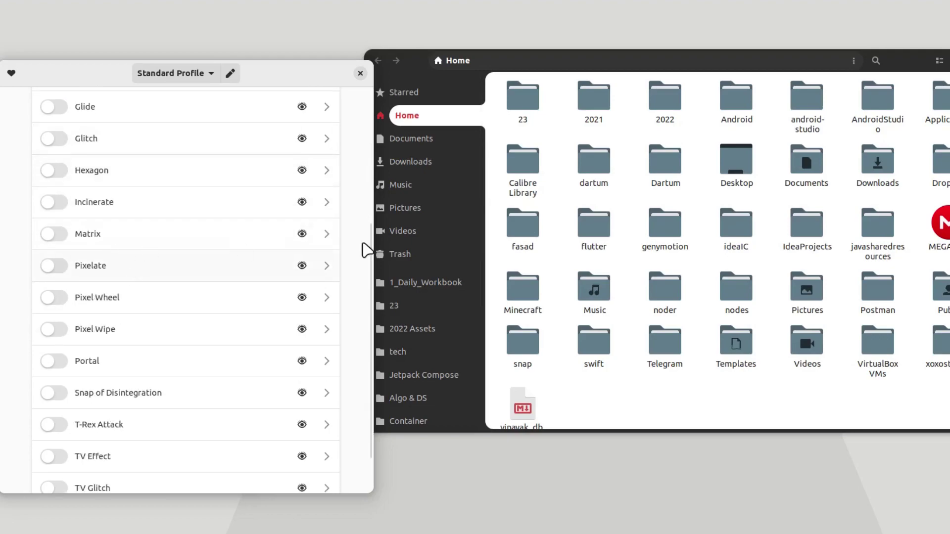
pyautogui.click(328, 235)
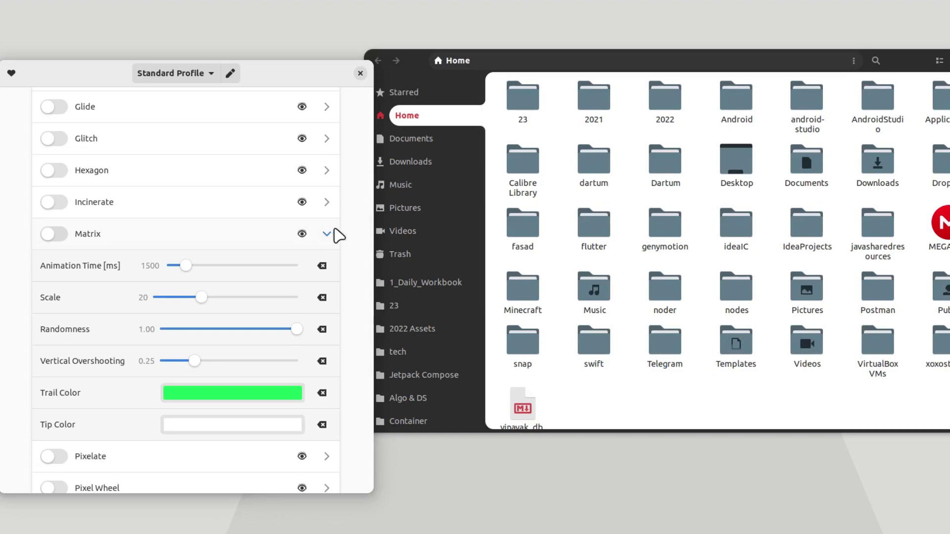
pyautogui.click(327, 235)
pyautogui.click(329, 204)
pyautogui.click(319, 203)
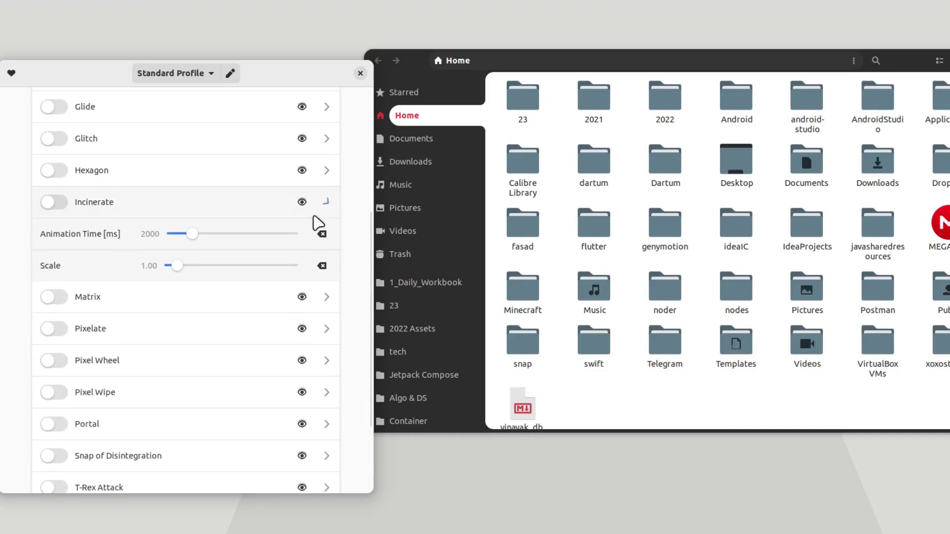
# Step: Enable TV Effect with its options expanded, and close both the effect settings and the Extensions window
pyautogui.click(334, 363)
pyautogui.scroll(-5, 222, 347)
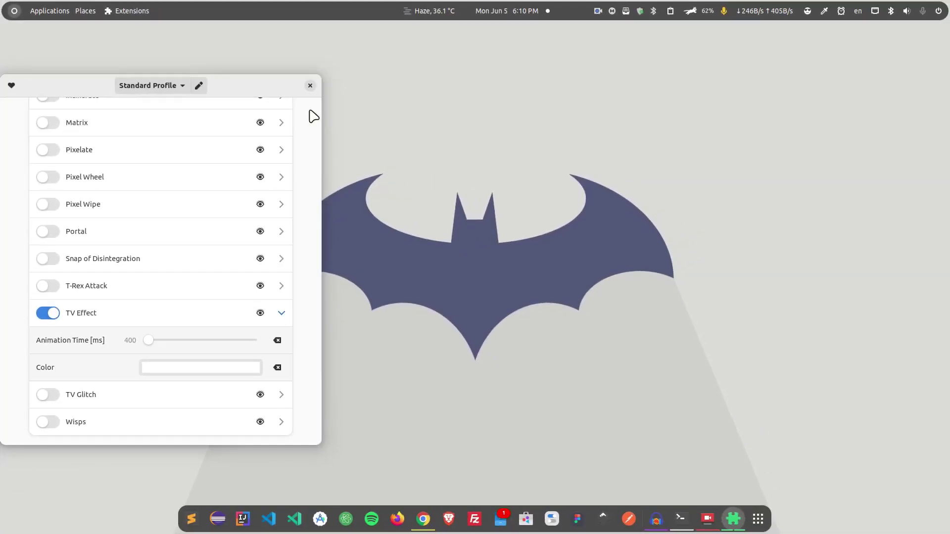
pyautogui.click(310, 86)
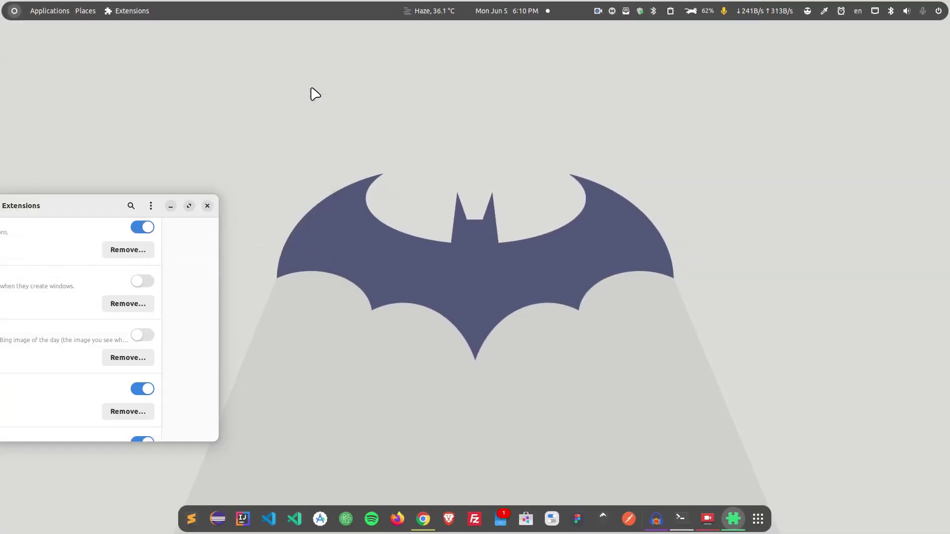
pyautogui.moveTo(104, 211); pyautogui.dragTo(313, 143)
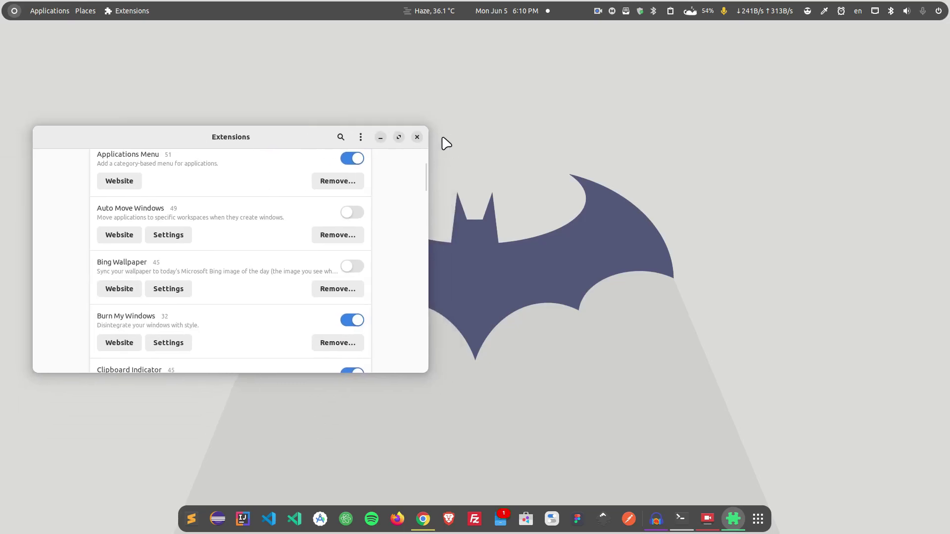
pyautogui.click(418, 139)
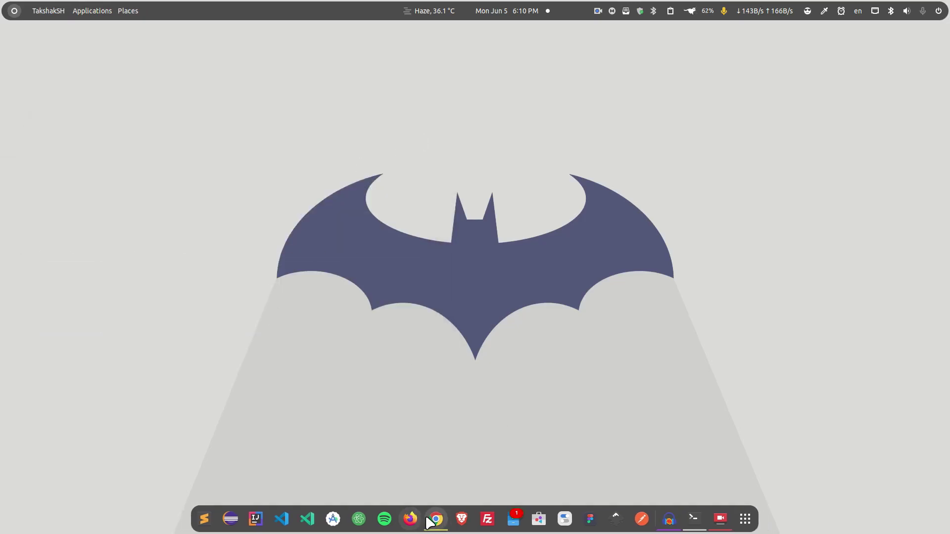
# Step: Switch to Chrome, open the Burn My Windows GitHub homepage and look through the README's effect table down to Supported Versions
pyautogui.click(435, 524)
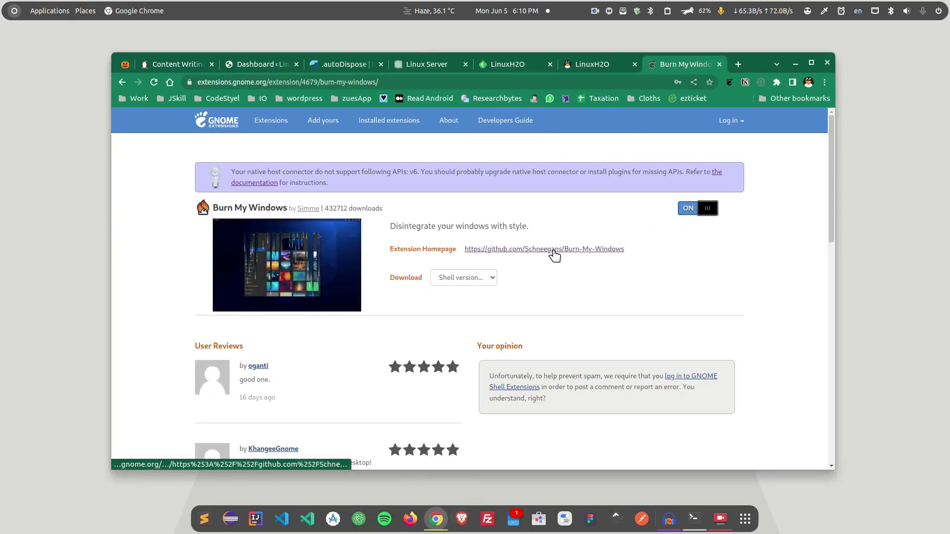
pyautogui.click(549, 251)
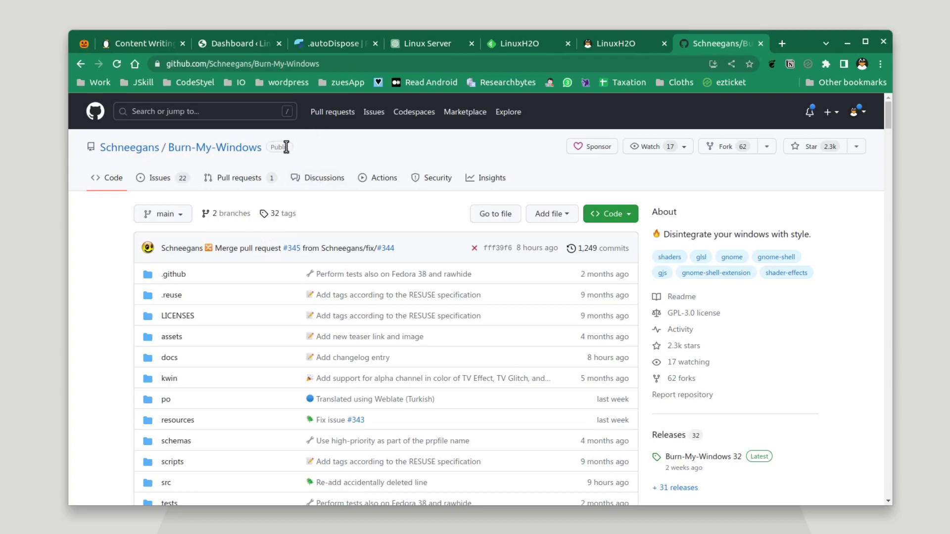
pyautogui.scroll(-5, 399, 334)
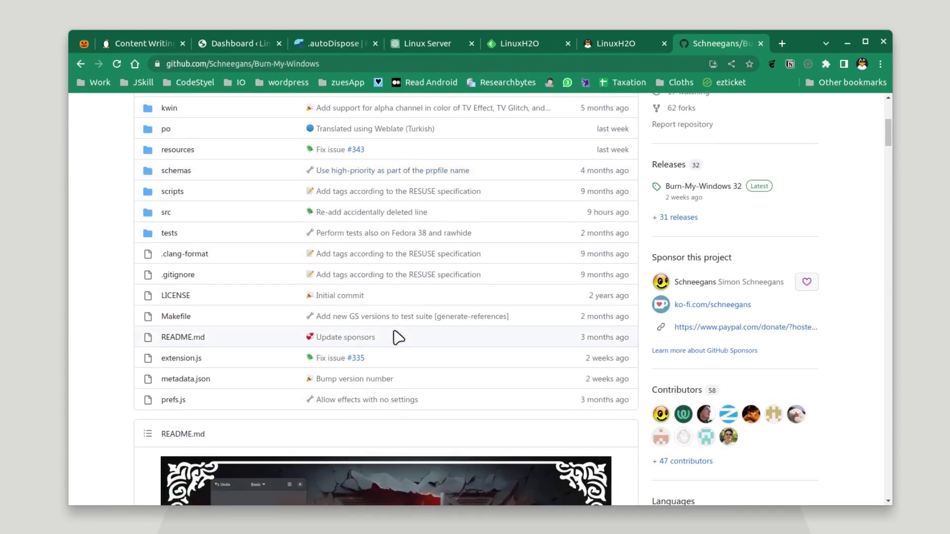
pyautogui.scroll(-15, 396, 341)
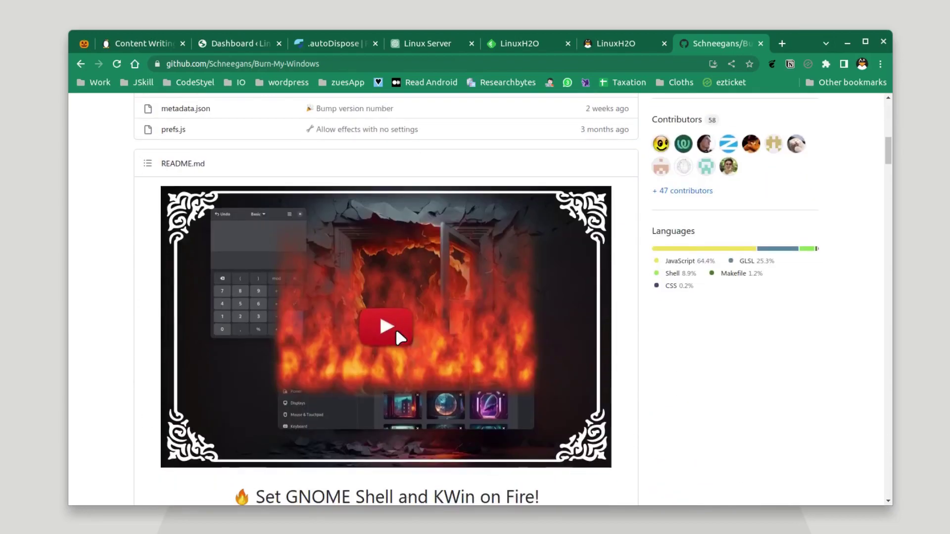
pyautogui.scroll(5, 441, 291)
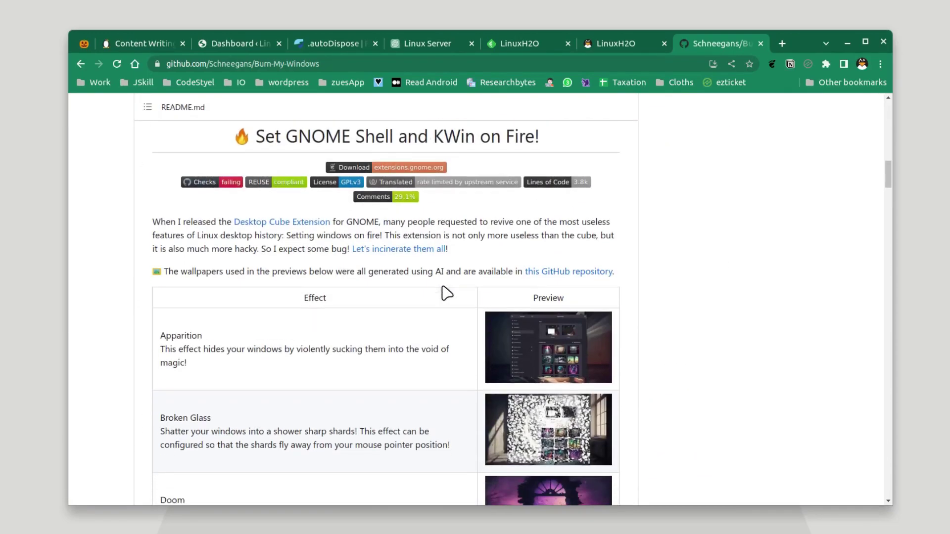
pyautogui.scroll(-4, 544, 193)
pyautogui.scroll(-15, 544, 193)
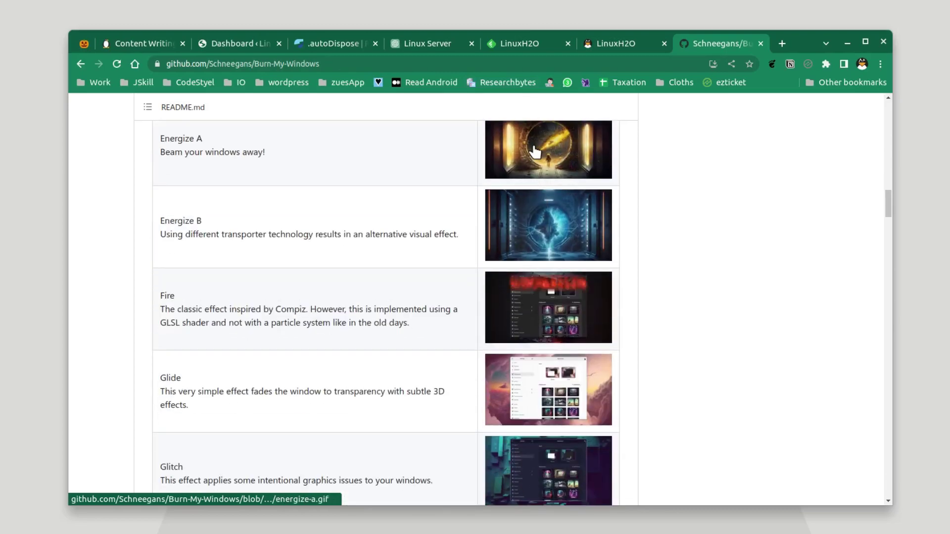
pyautogui.scroll(-11, 517, 319)
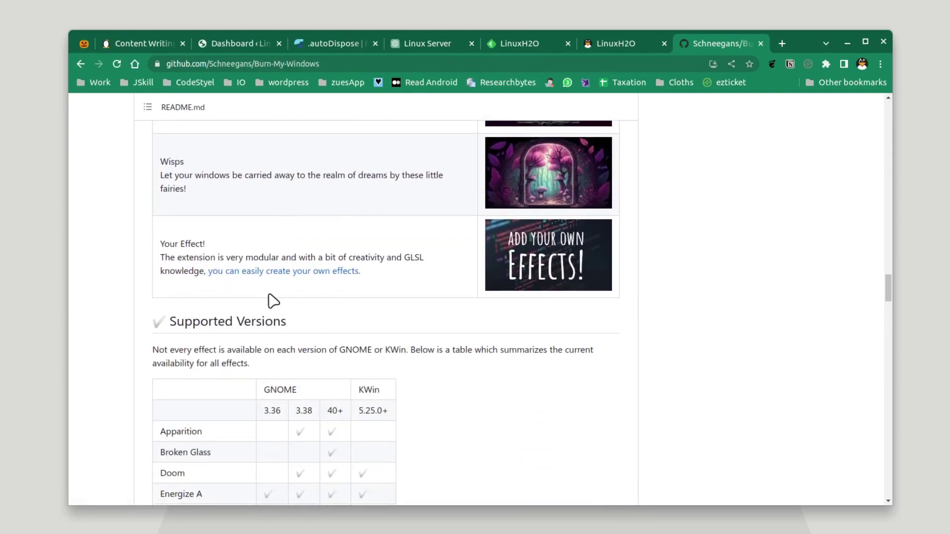
# Step: Highlight the "Your Effect!" description, open its linked guide on creating your own effects, and skim the instructions
pyautogui.moveTo(158, 233); pyautogui.dragTo(372, 285)
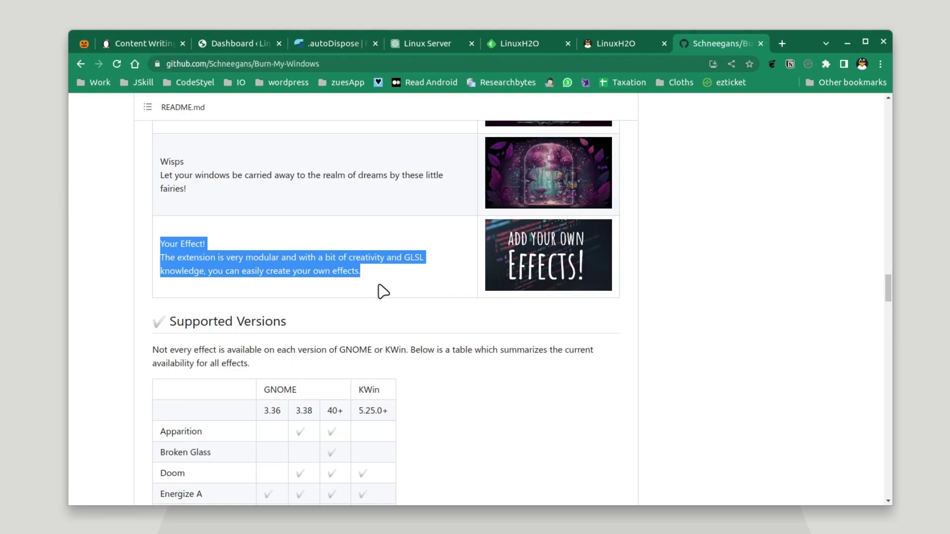
pyautogui.click(384, 290)
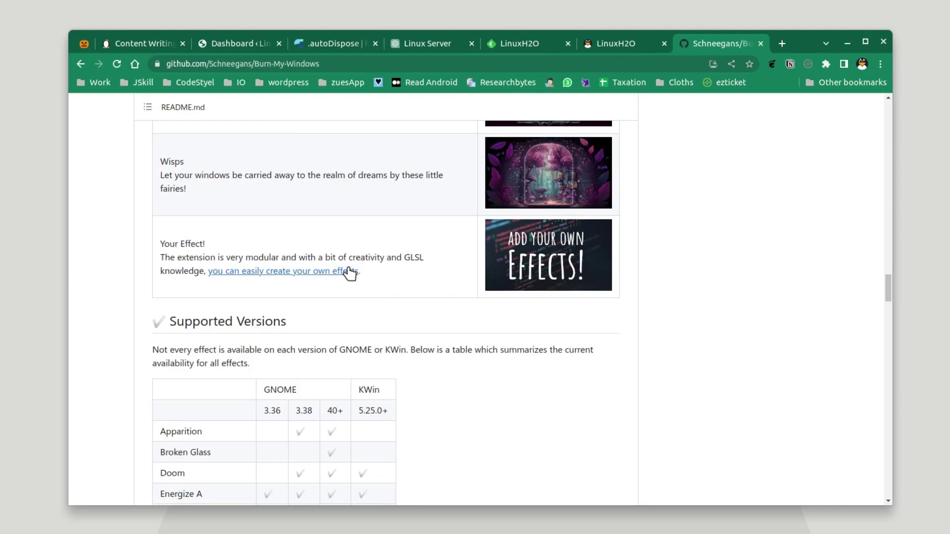
pyautogui.click(342, 272)
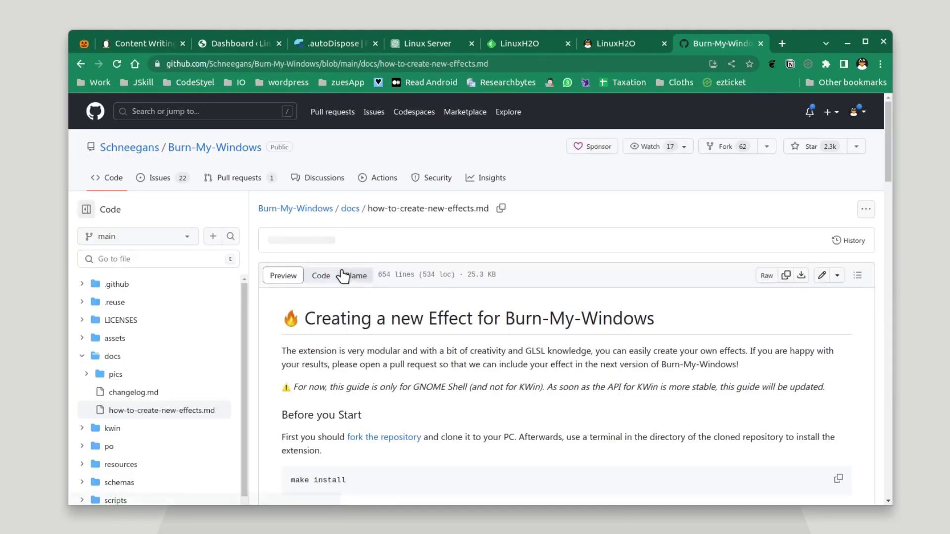
pyautogui.scroll(-15, 346, 279)
pyautogui.scroll(-1, 352, 279)
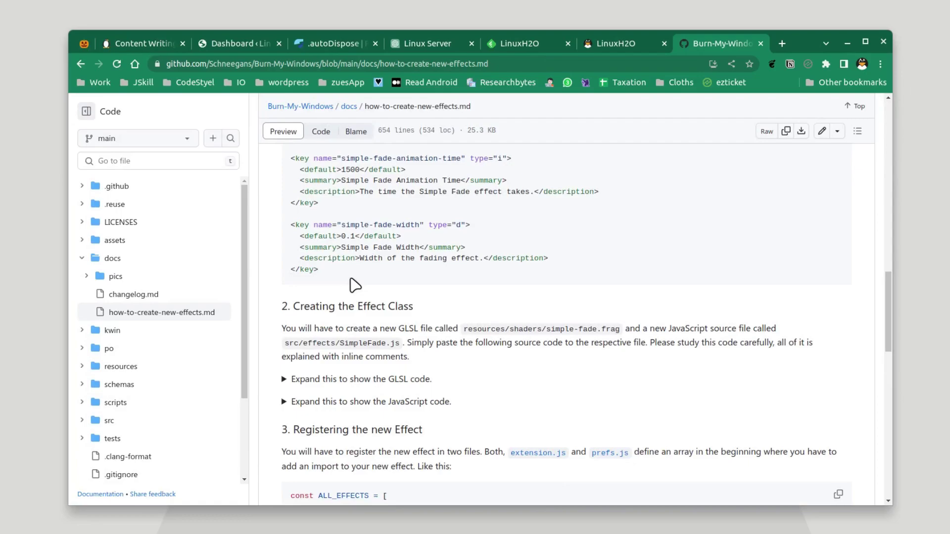